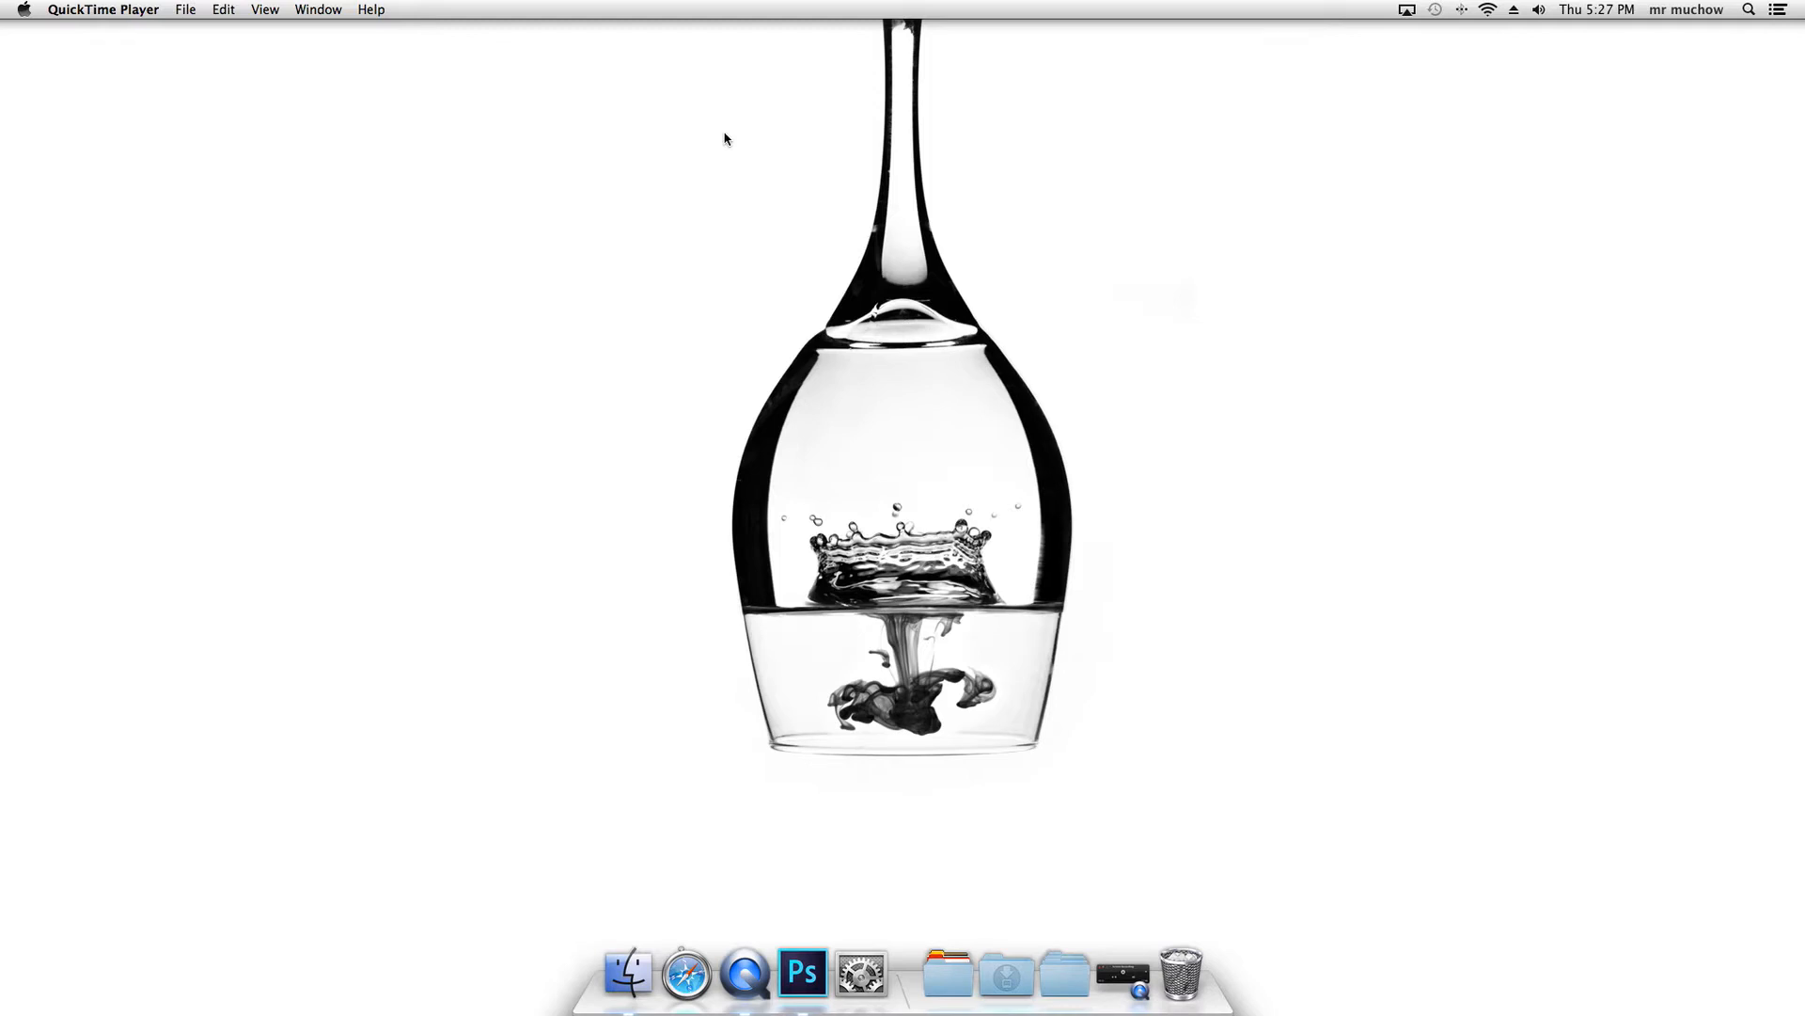
Step: Open the z psd folder in Finder to view the PSD files it contains
left_click(1082, 977)
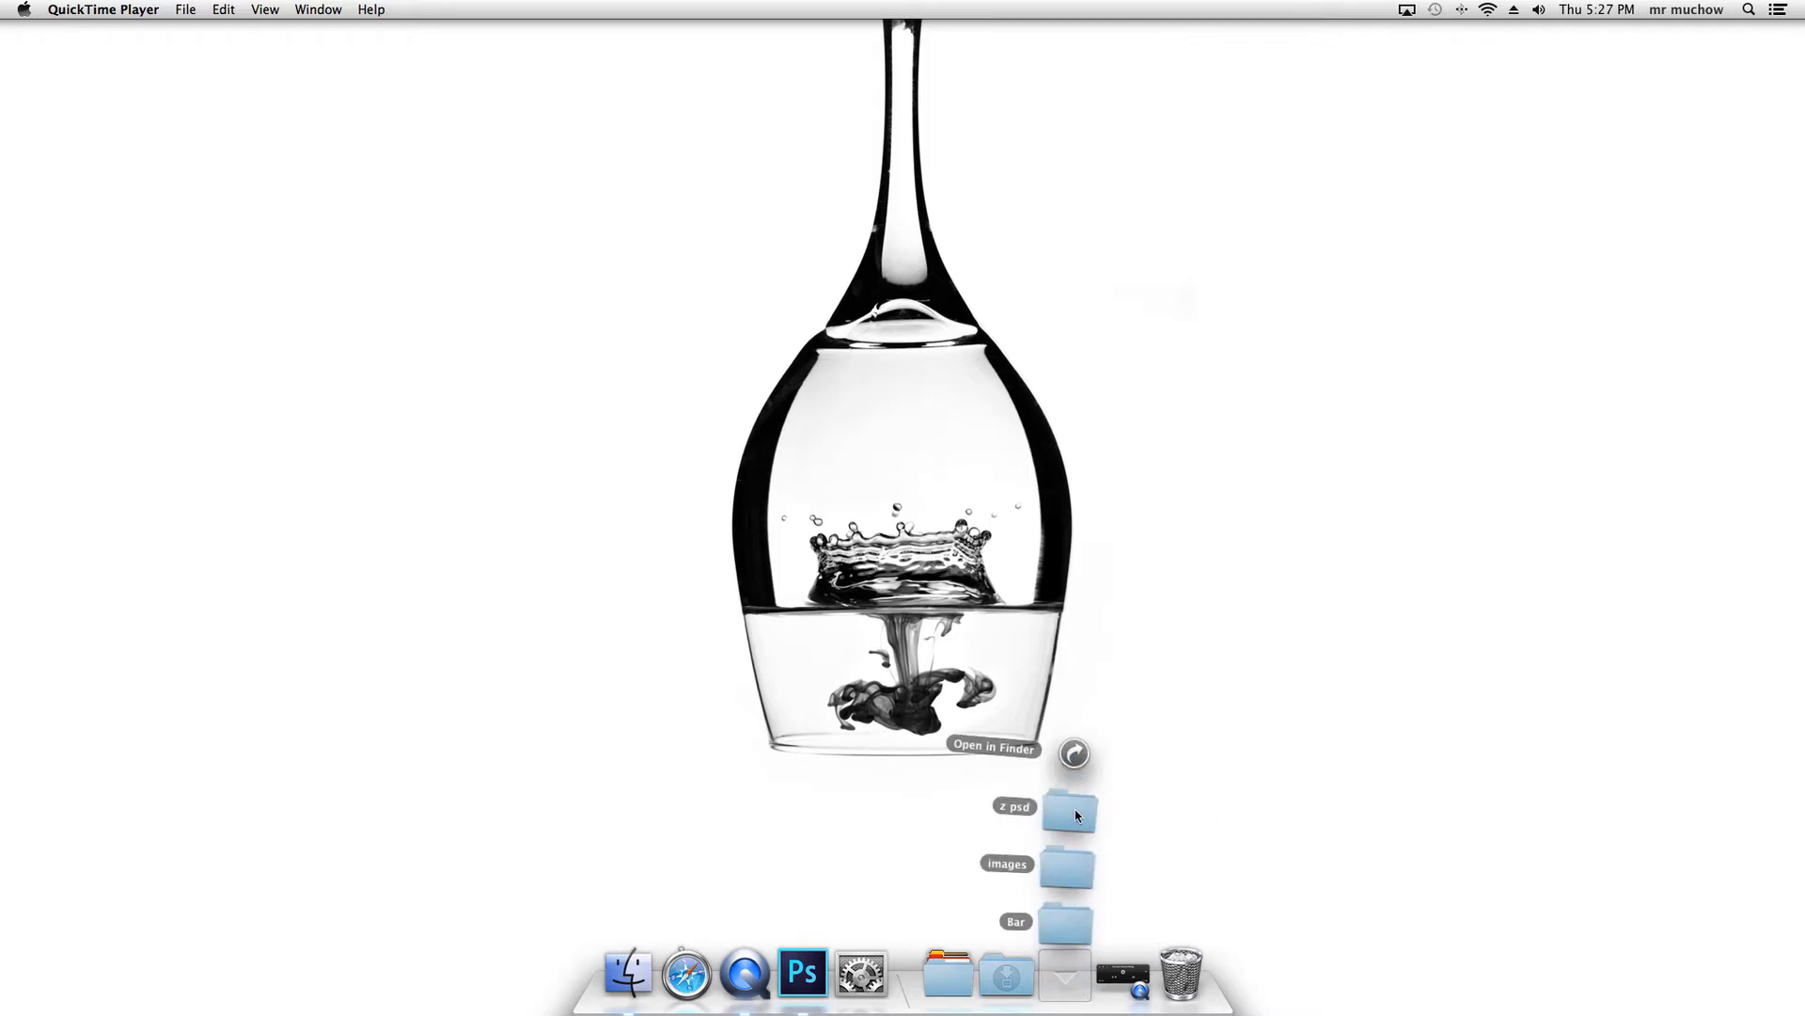
left_click(1075, 813)
left_click_drag(985, 392, 972, 197)
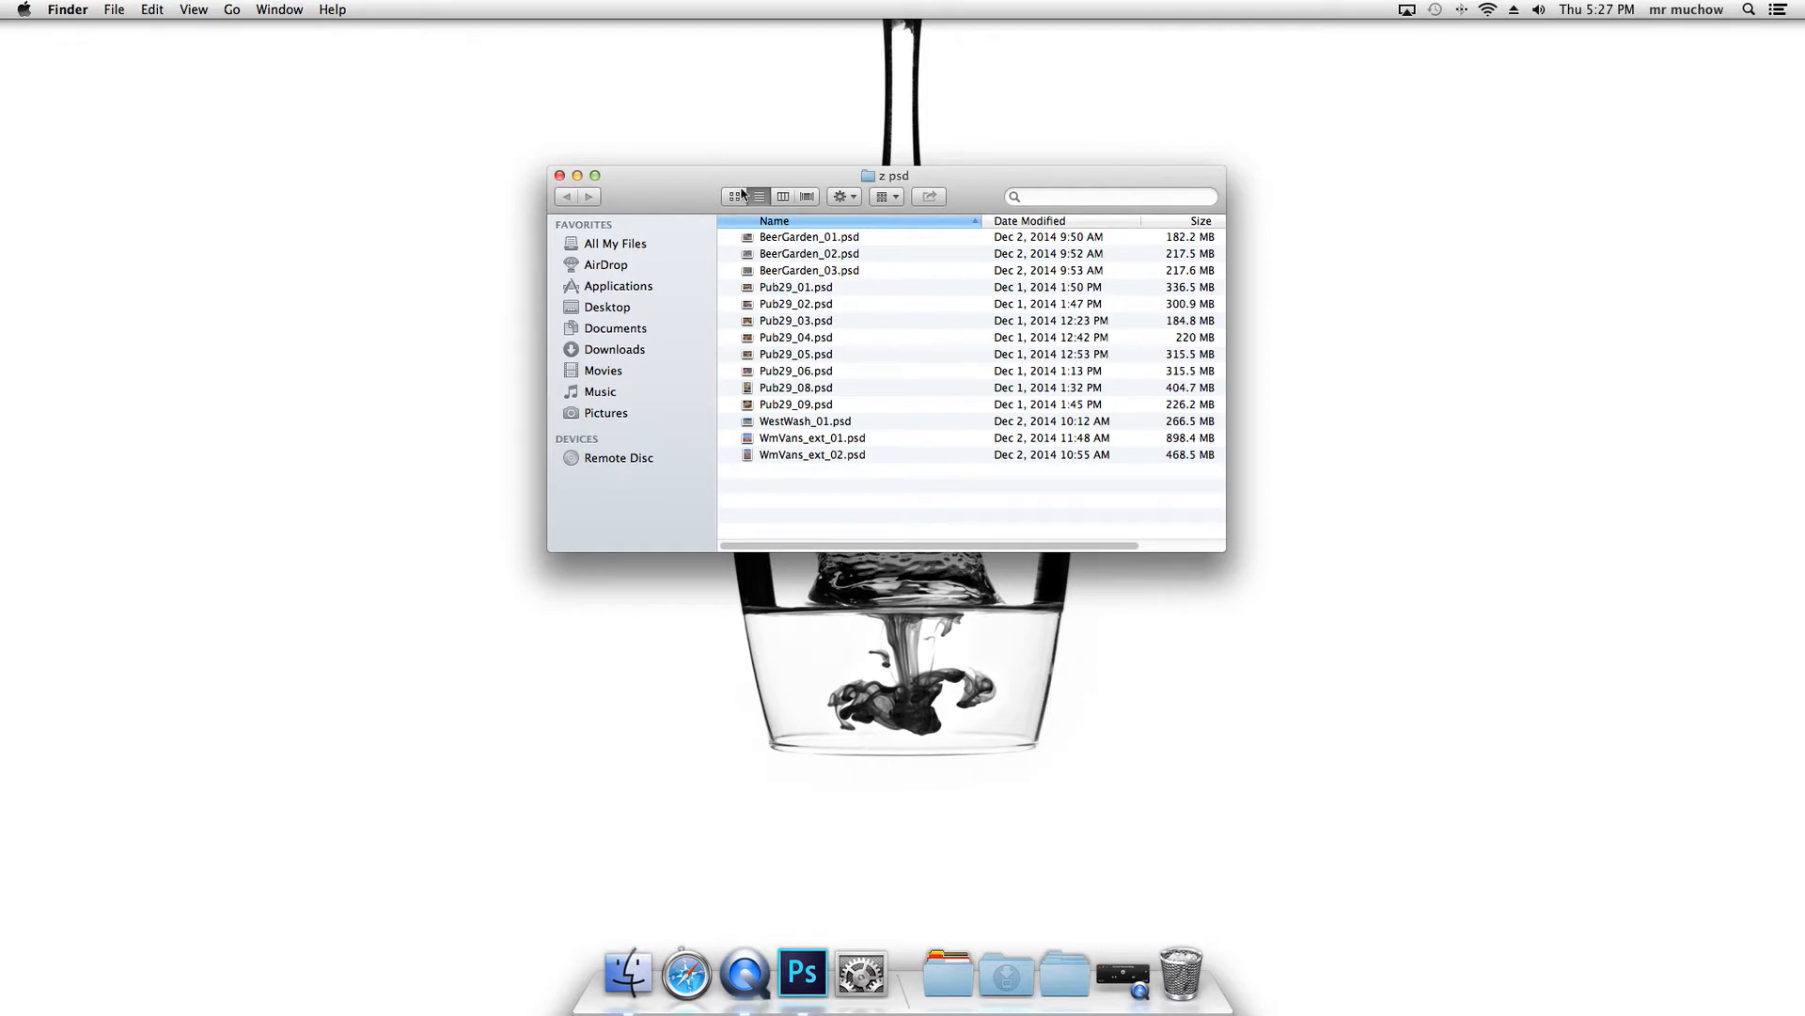
Step: Switch to Photoshop, start the Image Processor script and choose the z psd folder in Pictures as its source
left_click(804, 974)
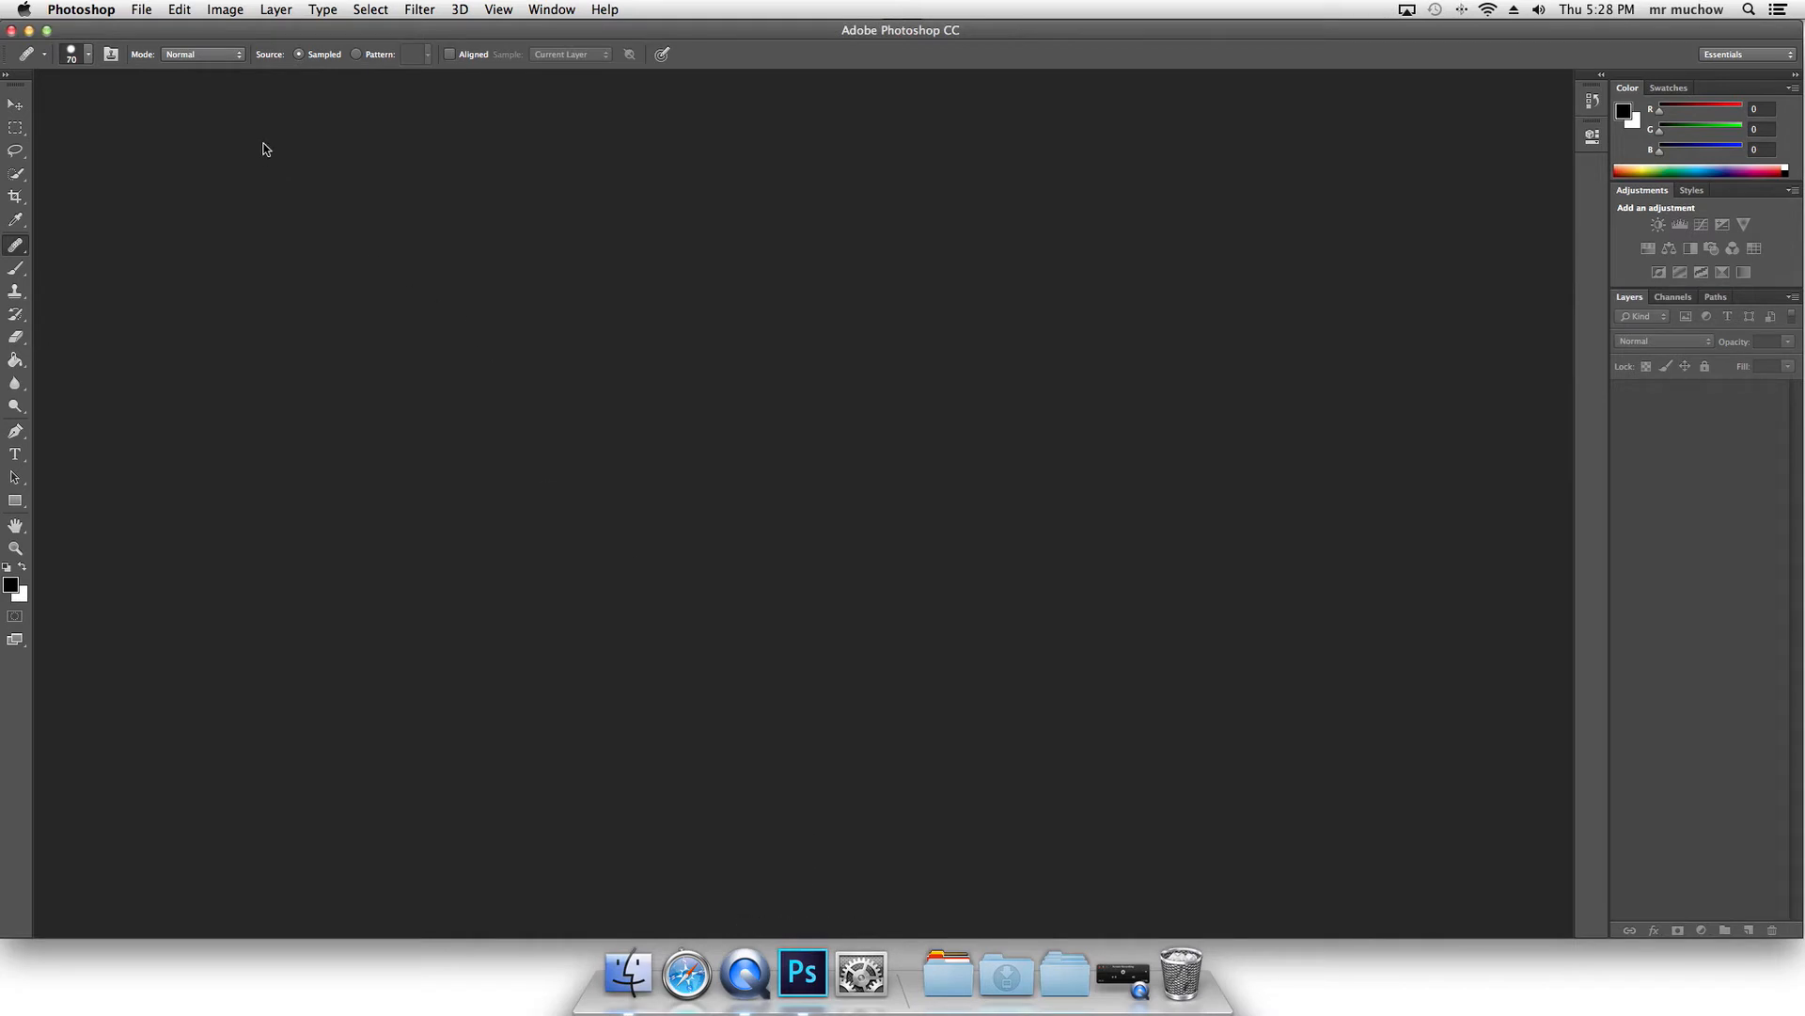
left_click(147, 13)
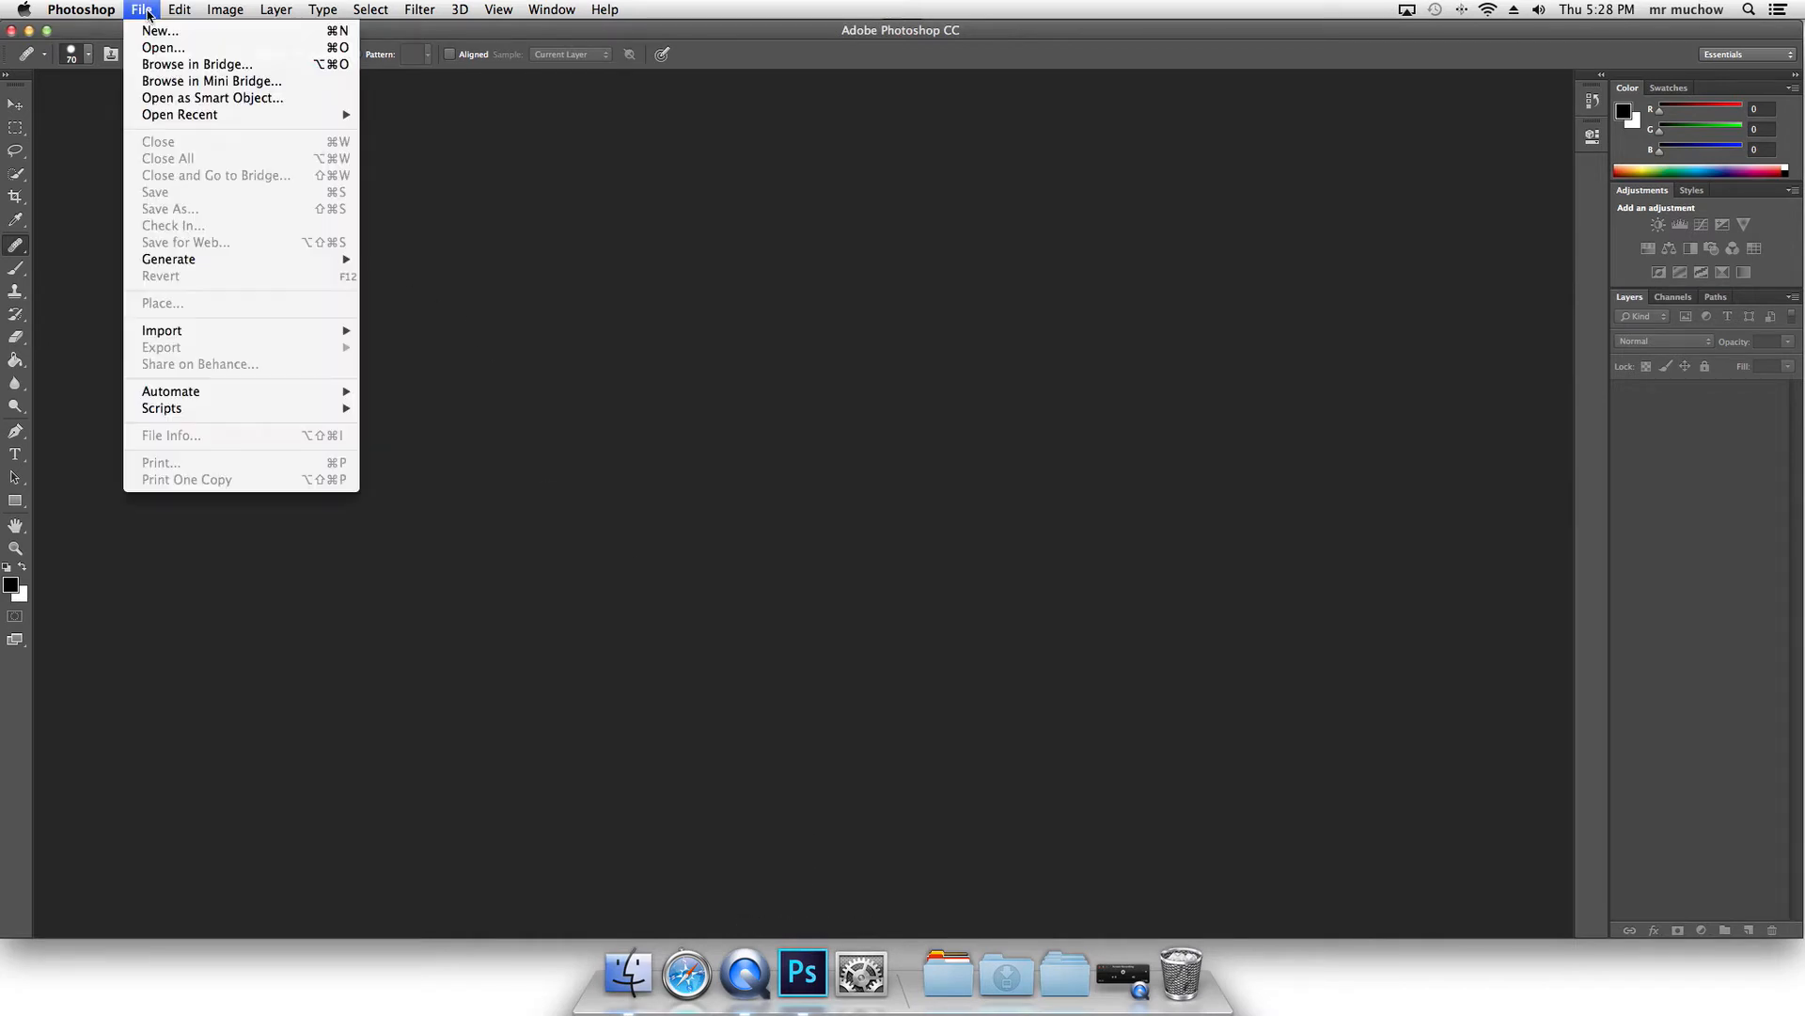
mouse_move(279, 408)
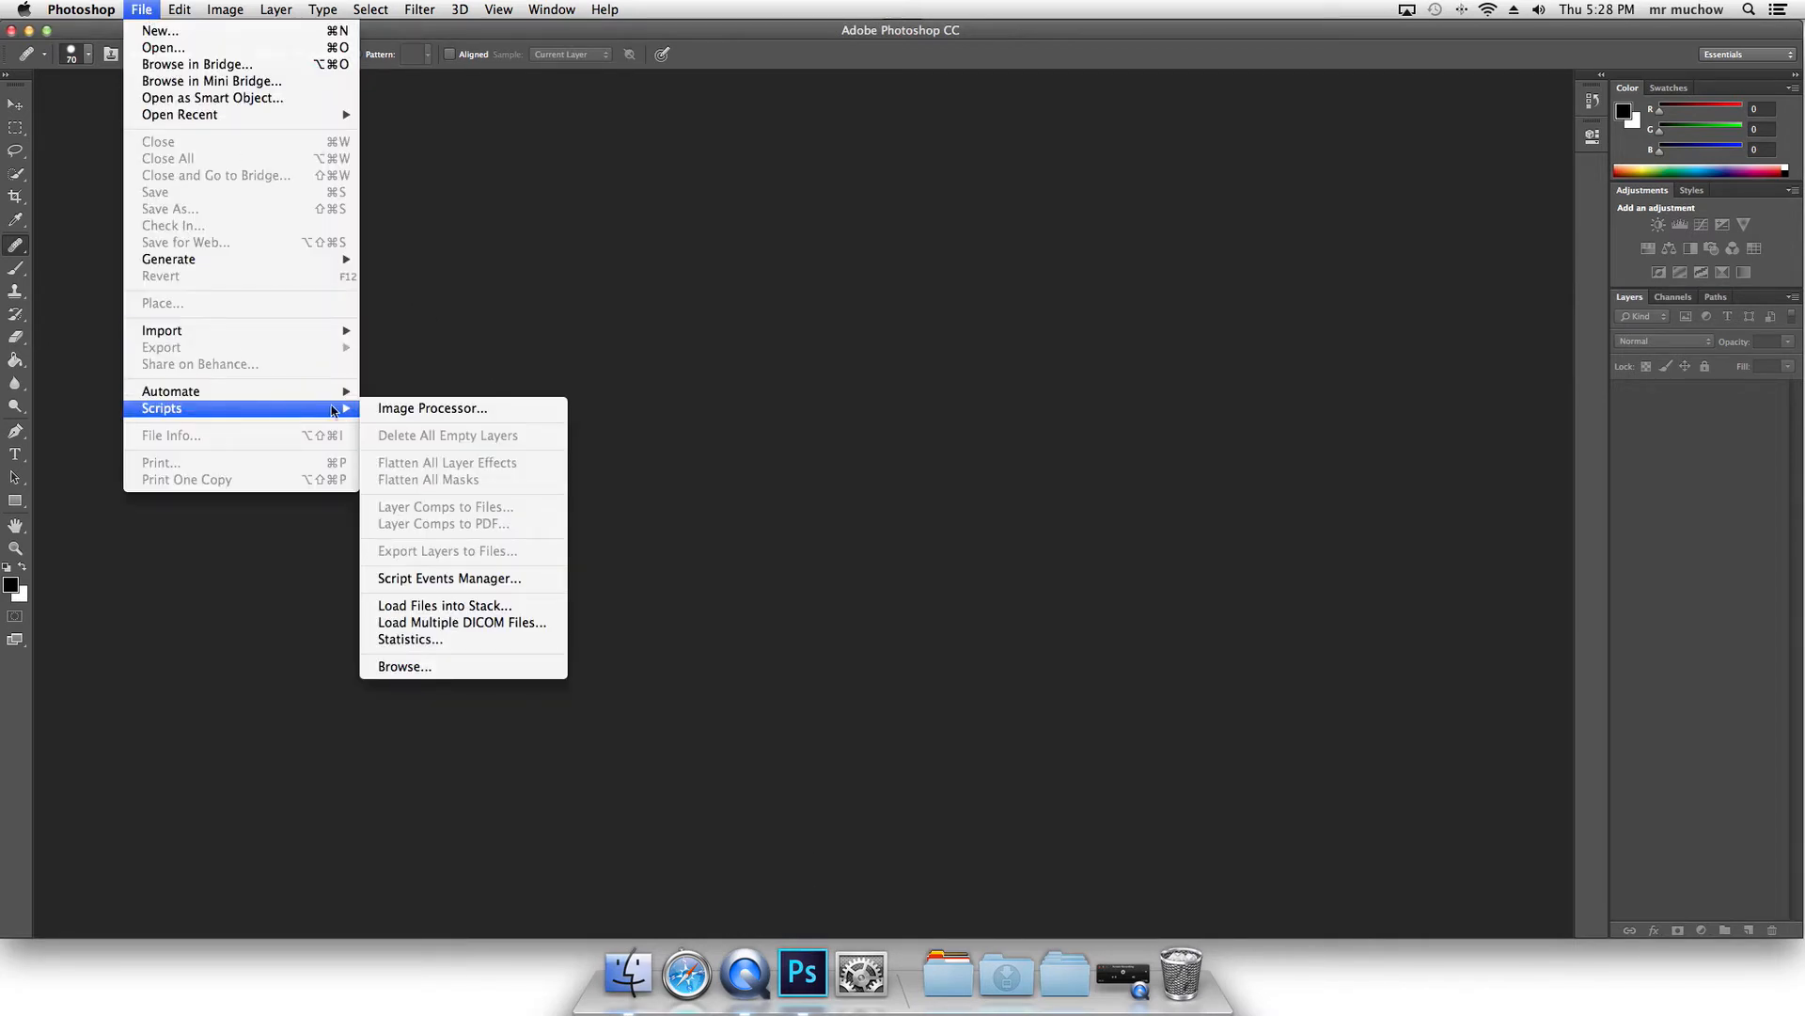
left_click(386, 408)
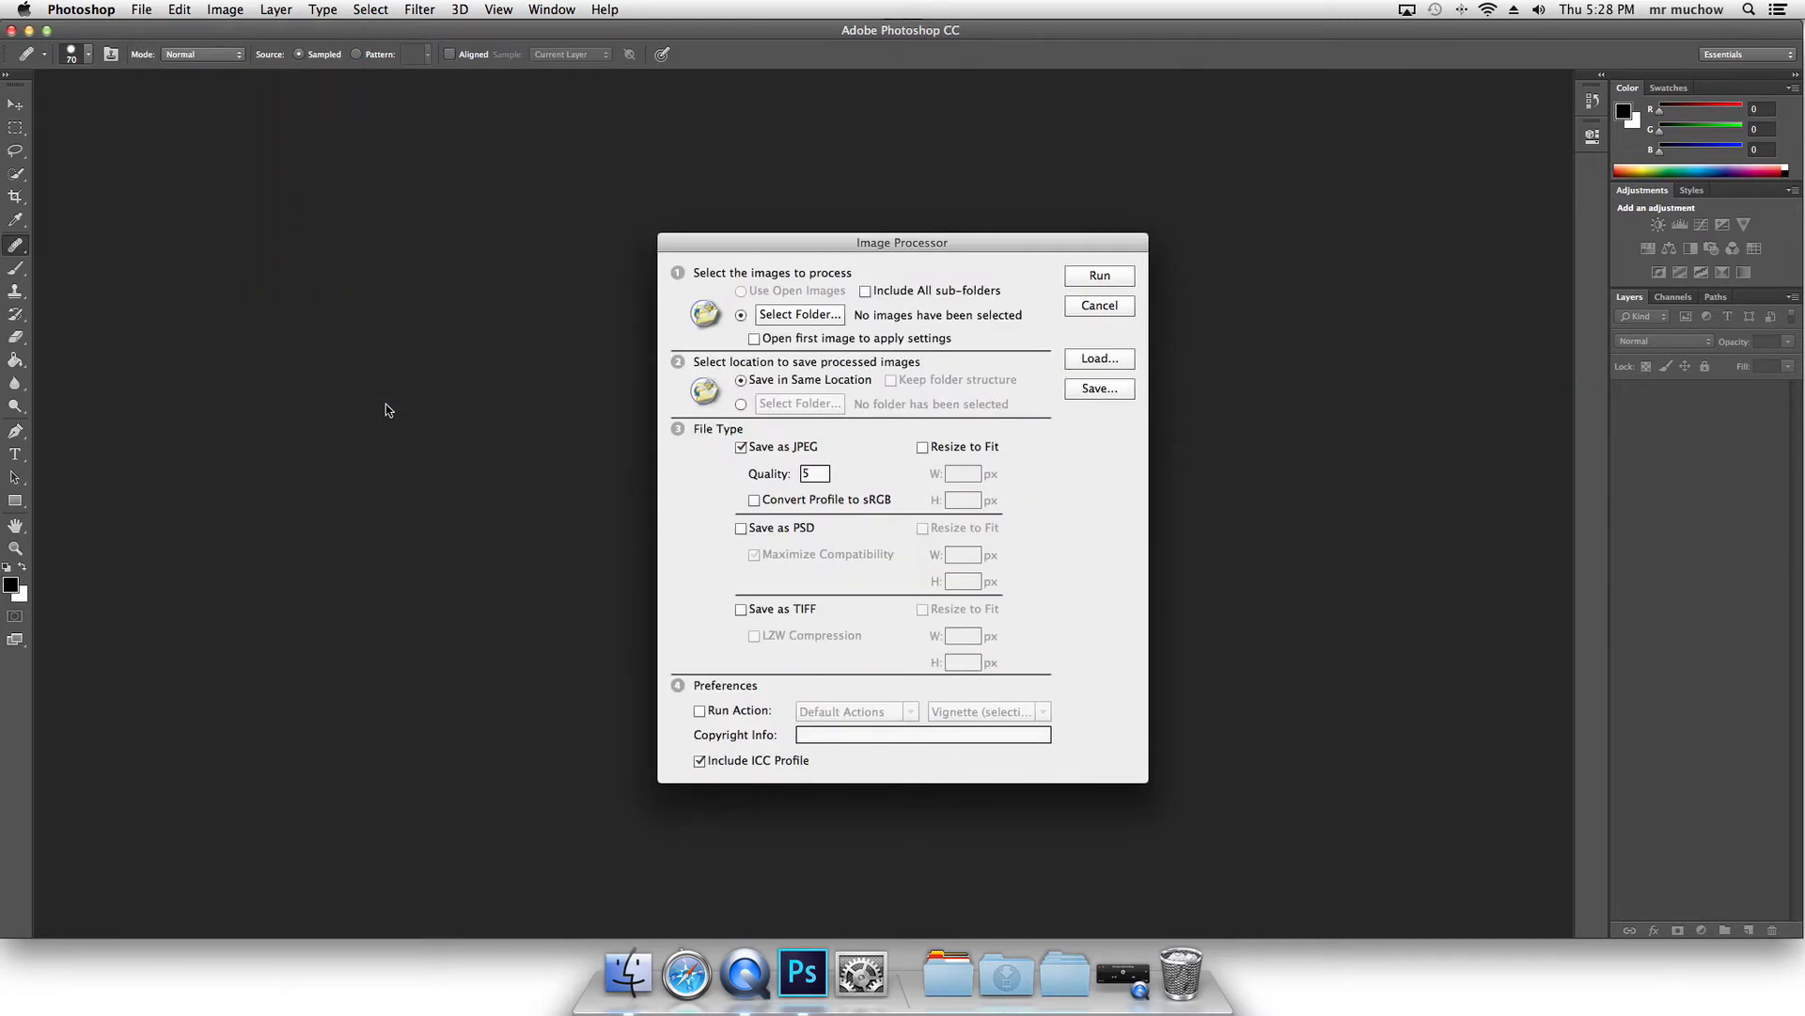
left_click(799, 316)
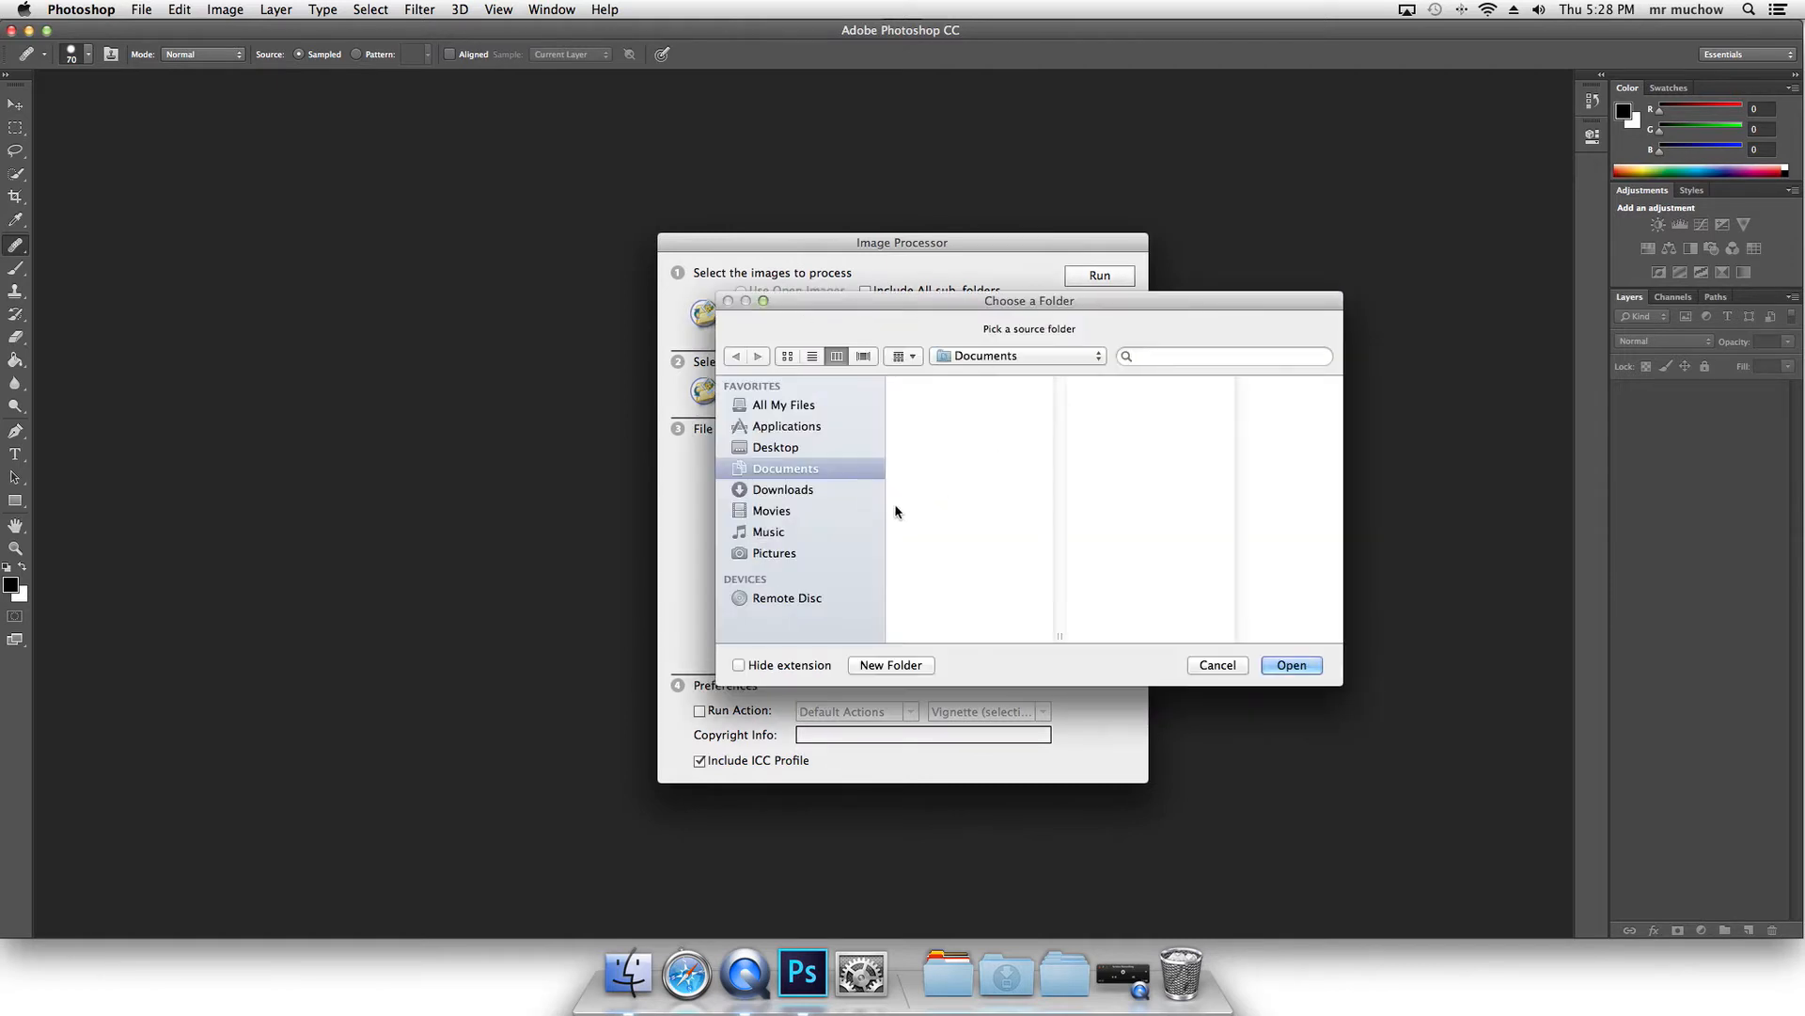
left_click(780, 555)
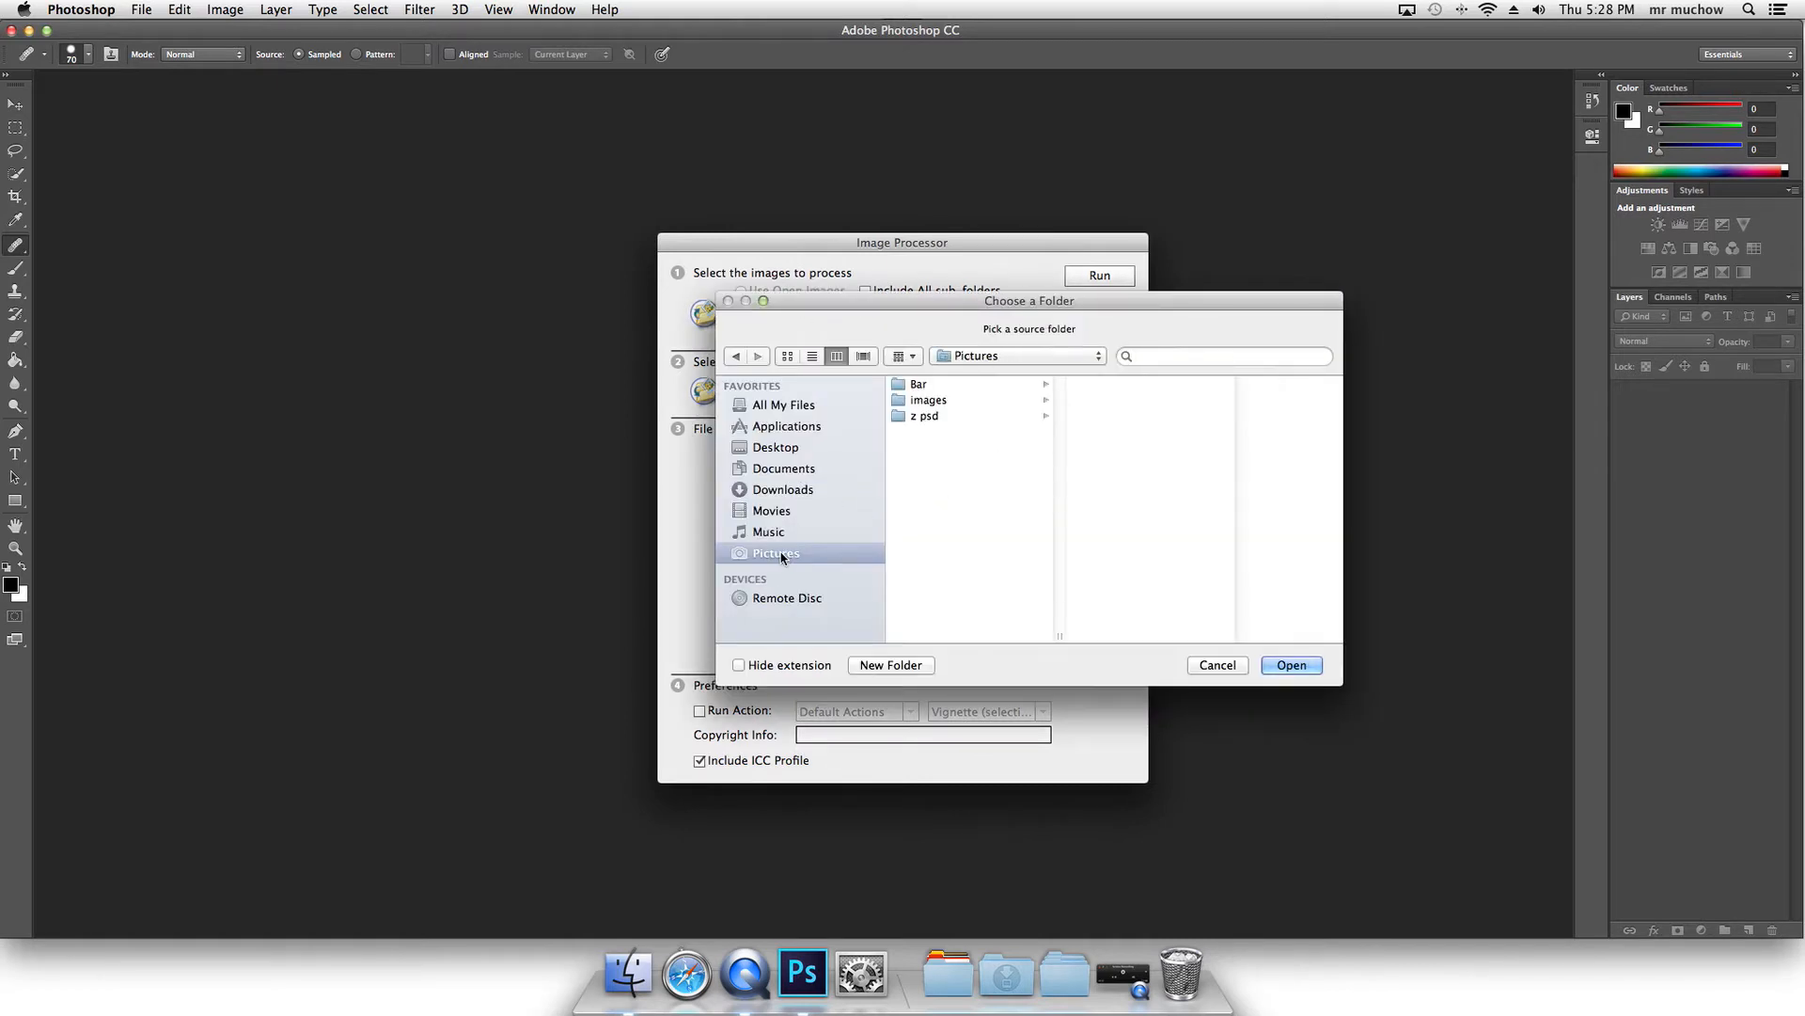
left_click(967, 415)
key("Return")
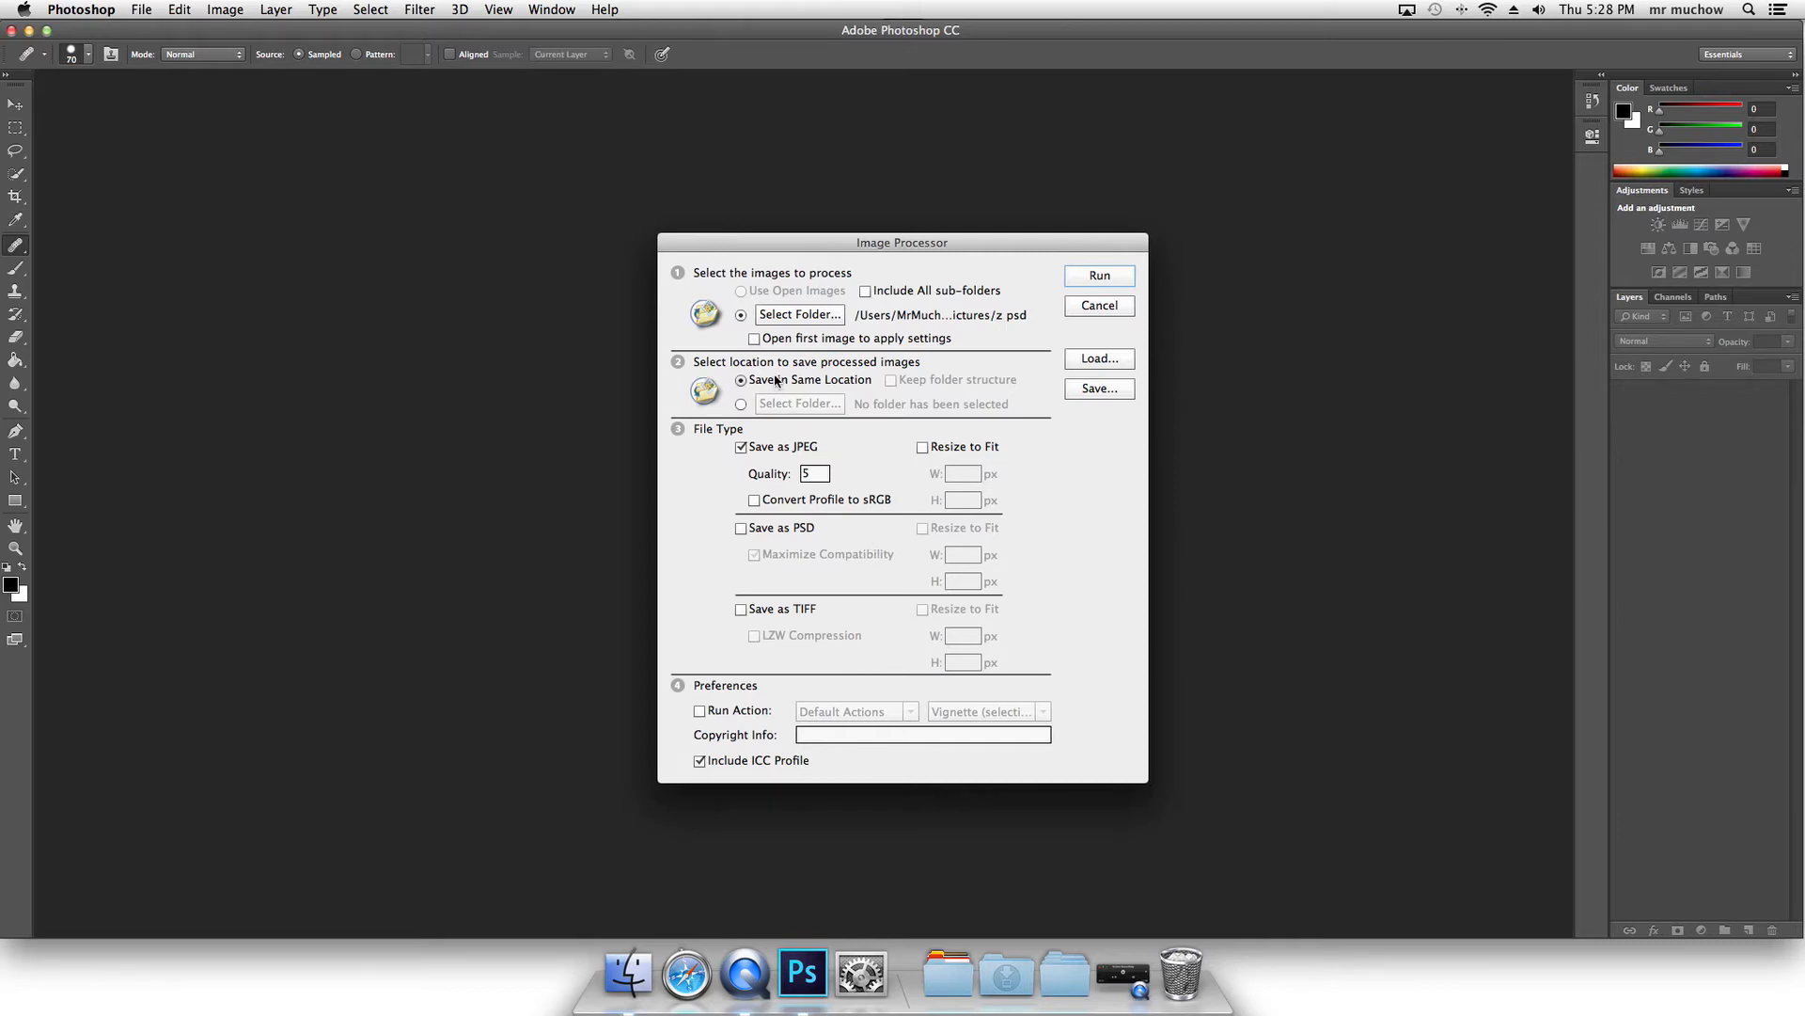
Step: Keep saving in the same location, set the JPEG quality to 10 and run the Image Processor
left_click(741, 404)
left_click(749, 382)
double_click(820, 473)
type("12")
double_click(822, 474)
type("10")
left_click(1099, 277)
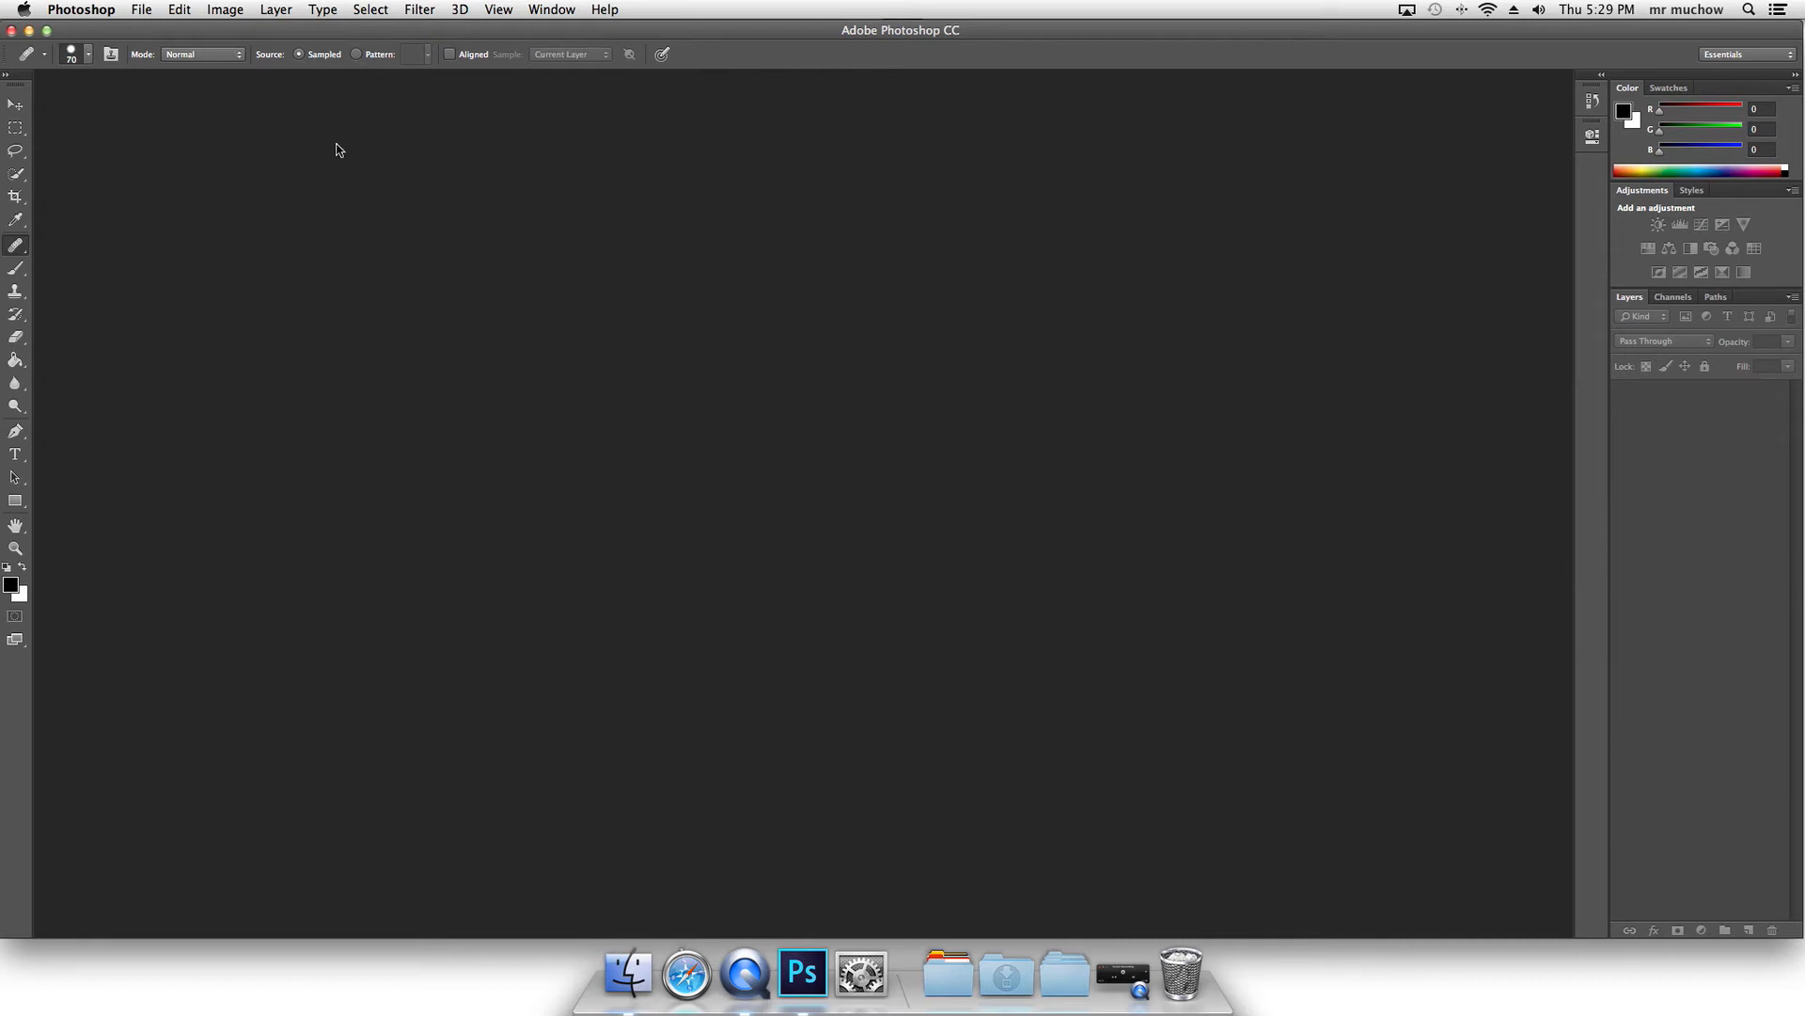
Step: Minimize Photoshop, examine the converted files in the JPEG folder inside z psd in Finder, and return to Photoshop
left_click(29, 31)
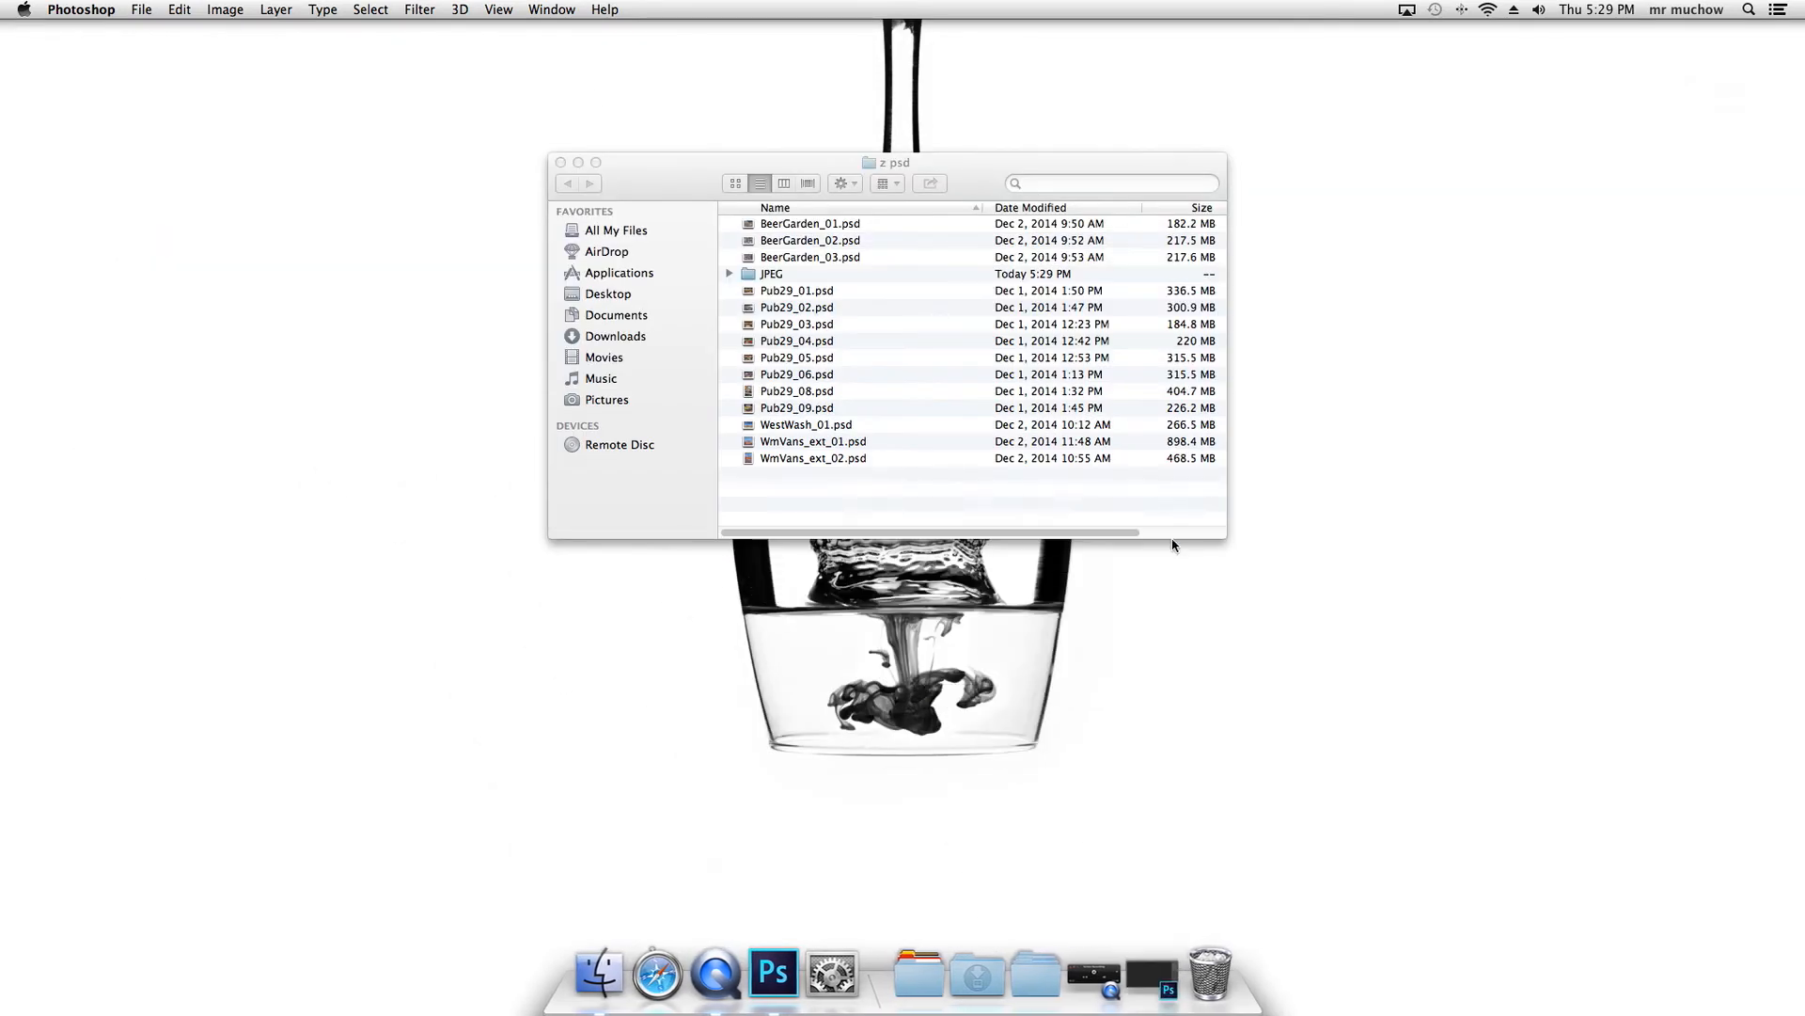
left_click_drag(959, 184, 967, 193)
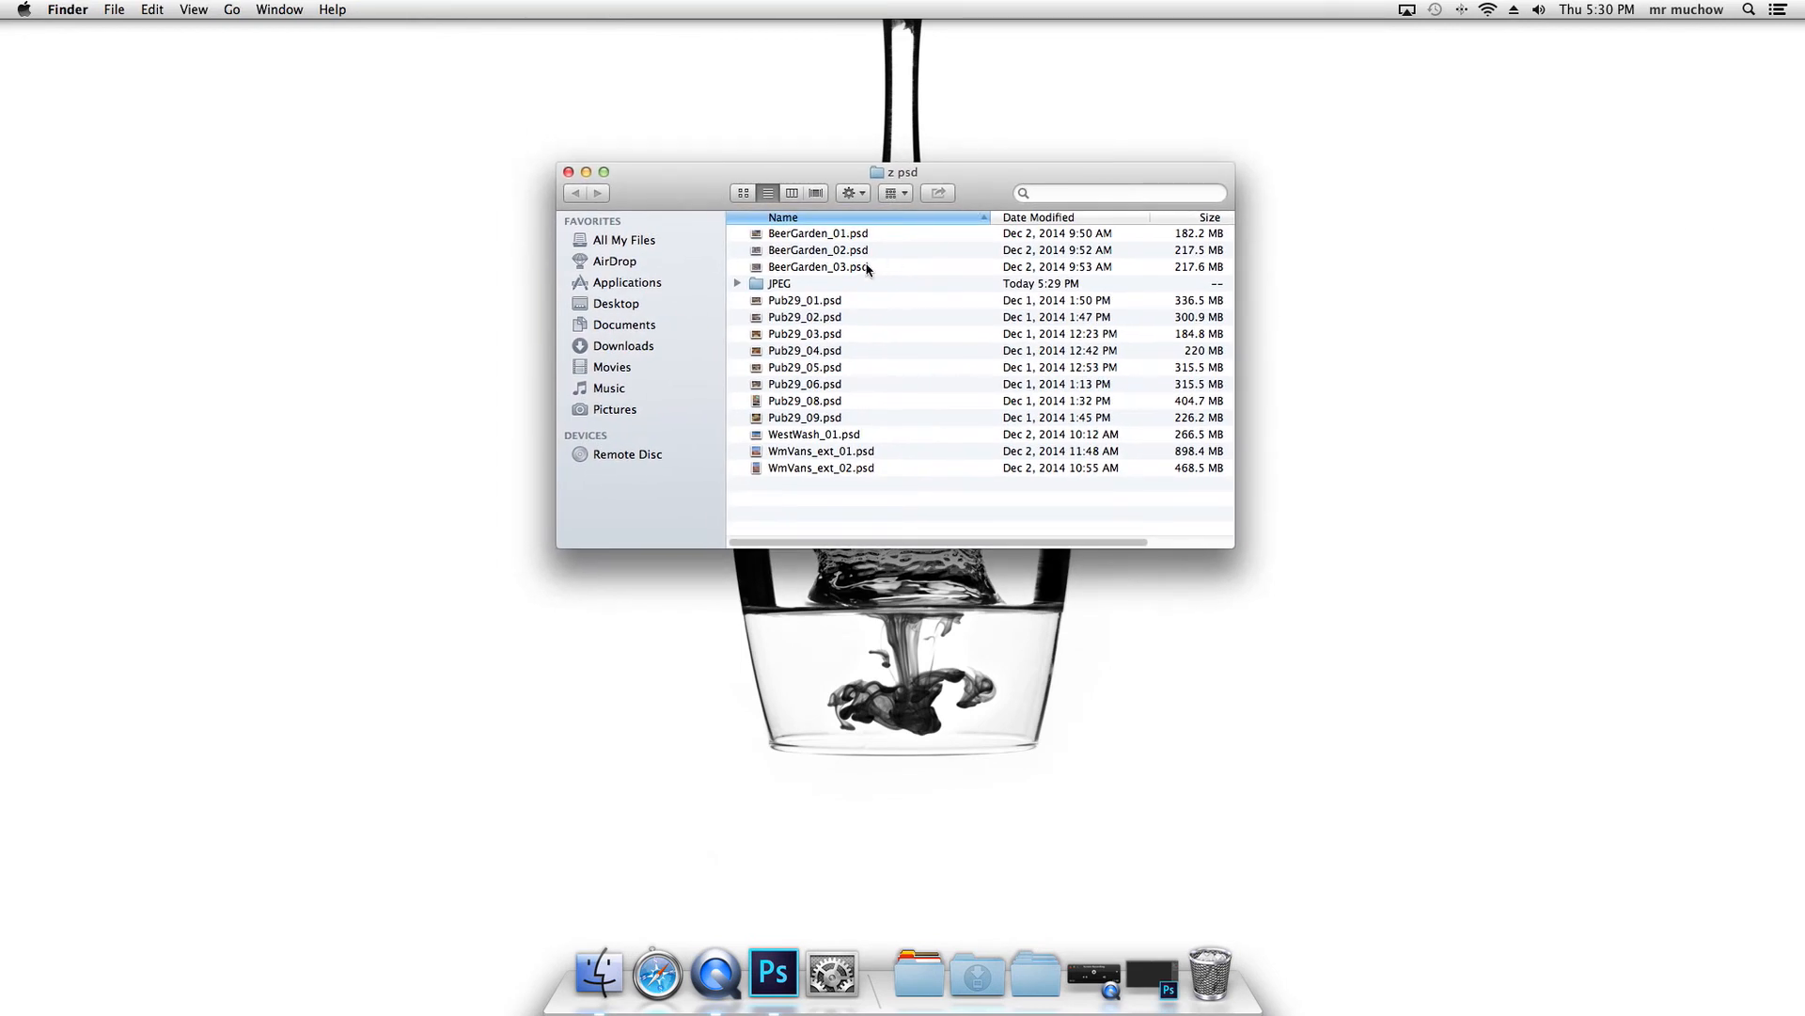
left_click(810, 287)
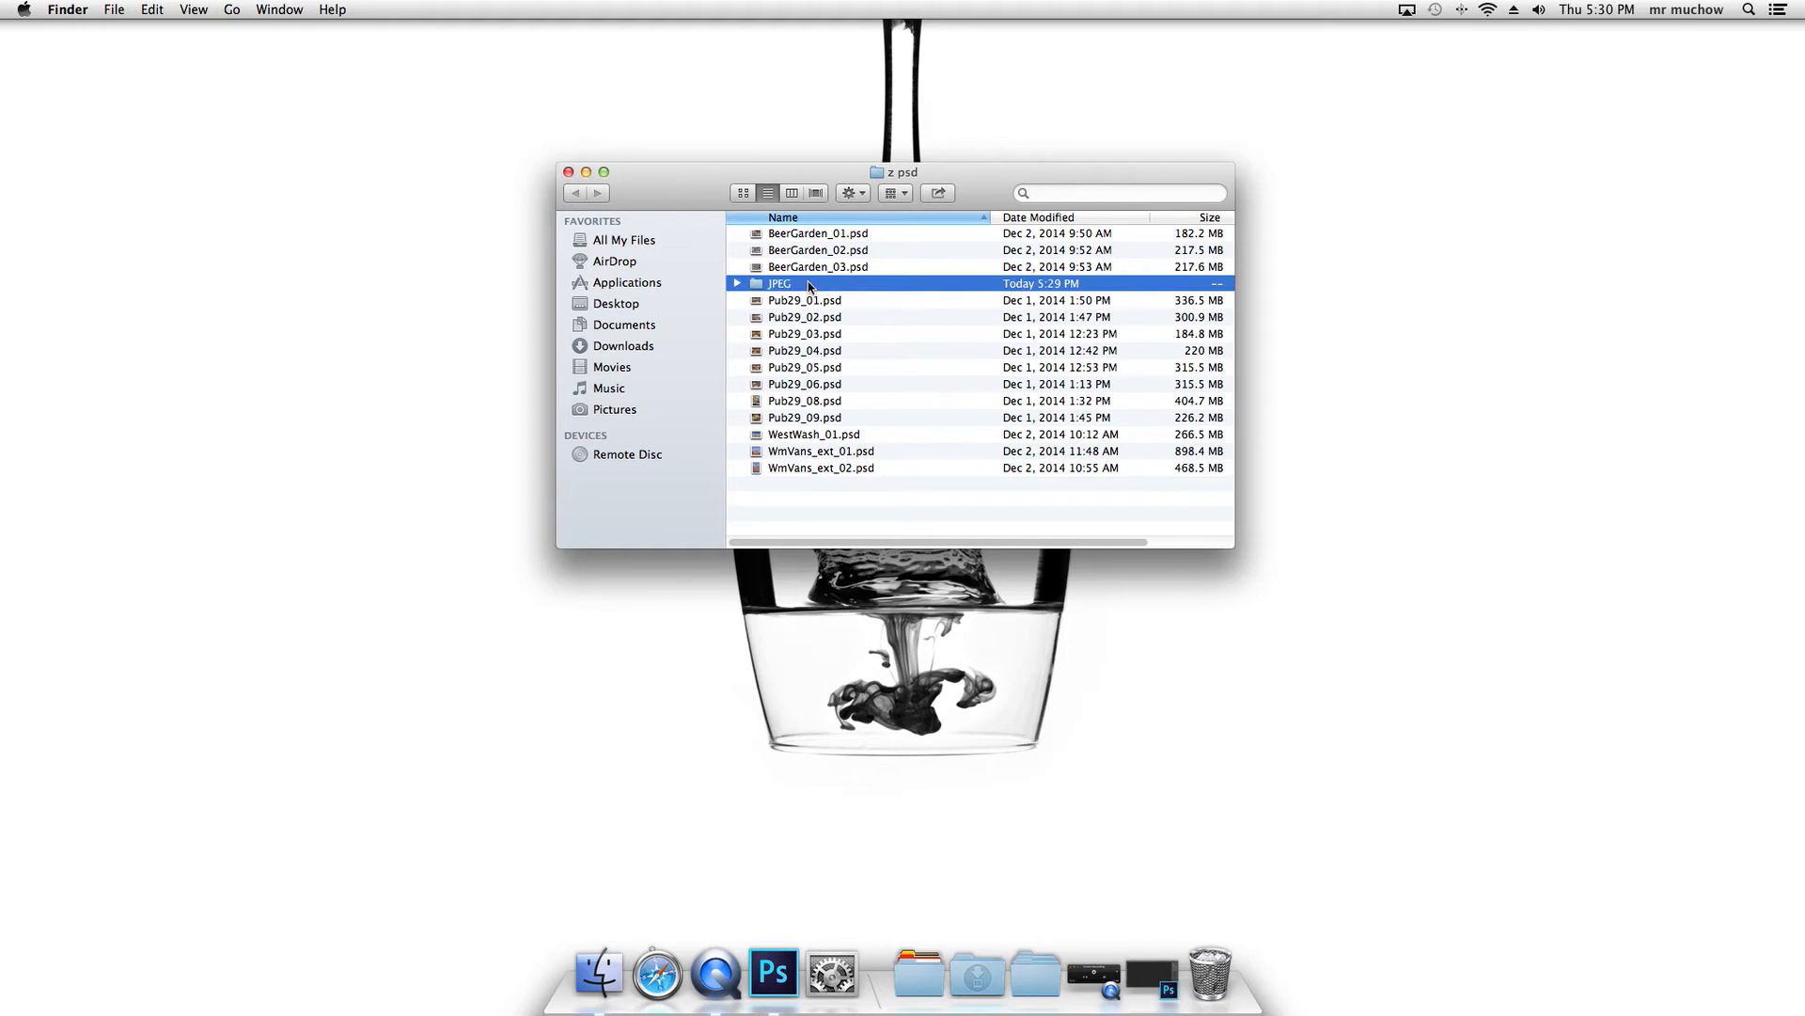
double_click(809, 287)
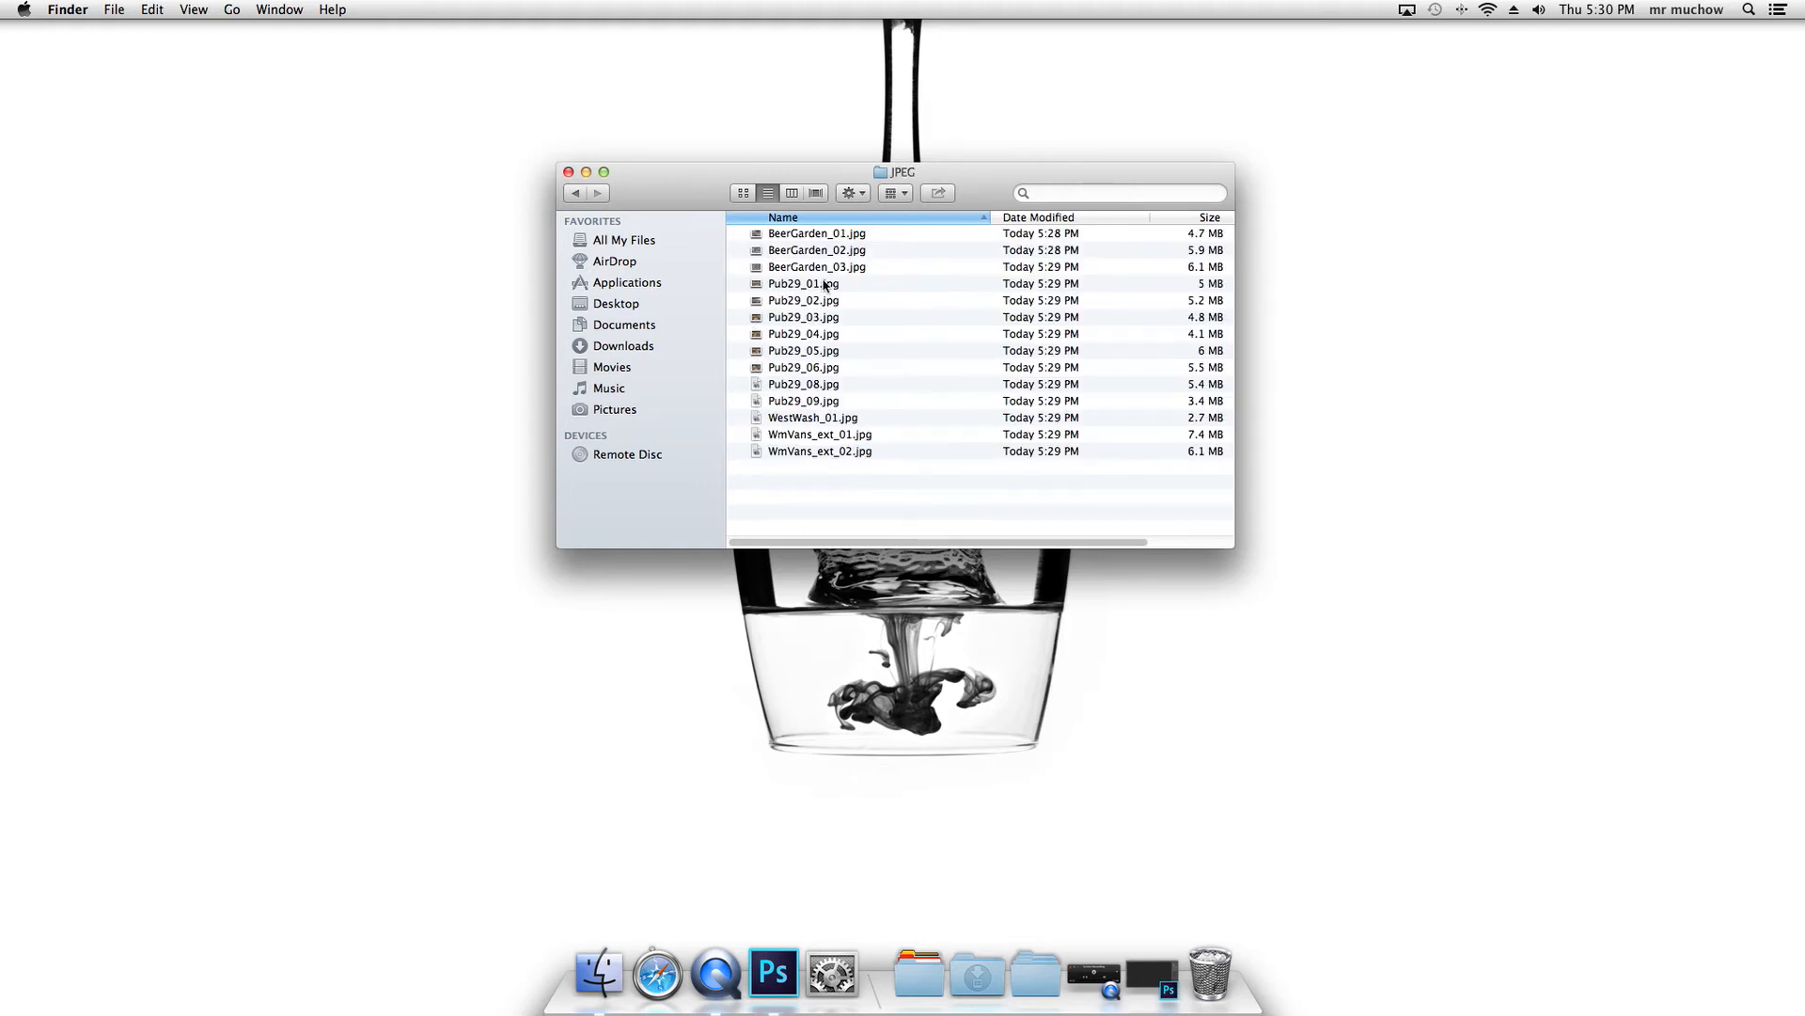
left_click_drag(895, 242, 901, 506)
left_click(901, 506)
left_click(788, 982)
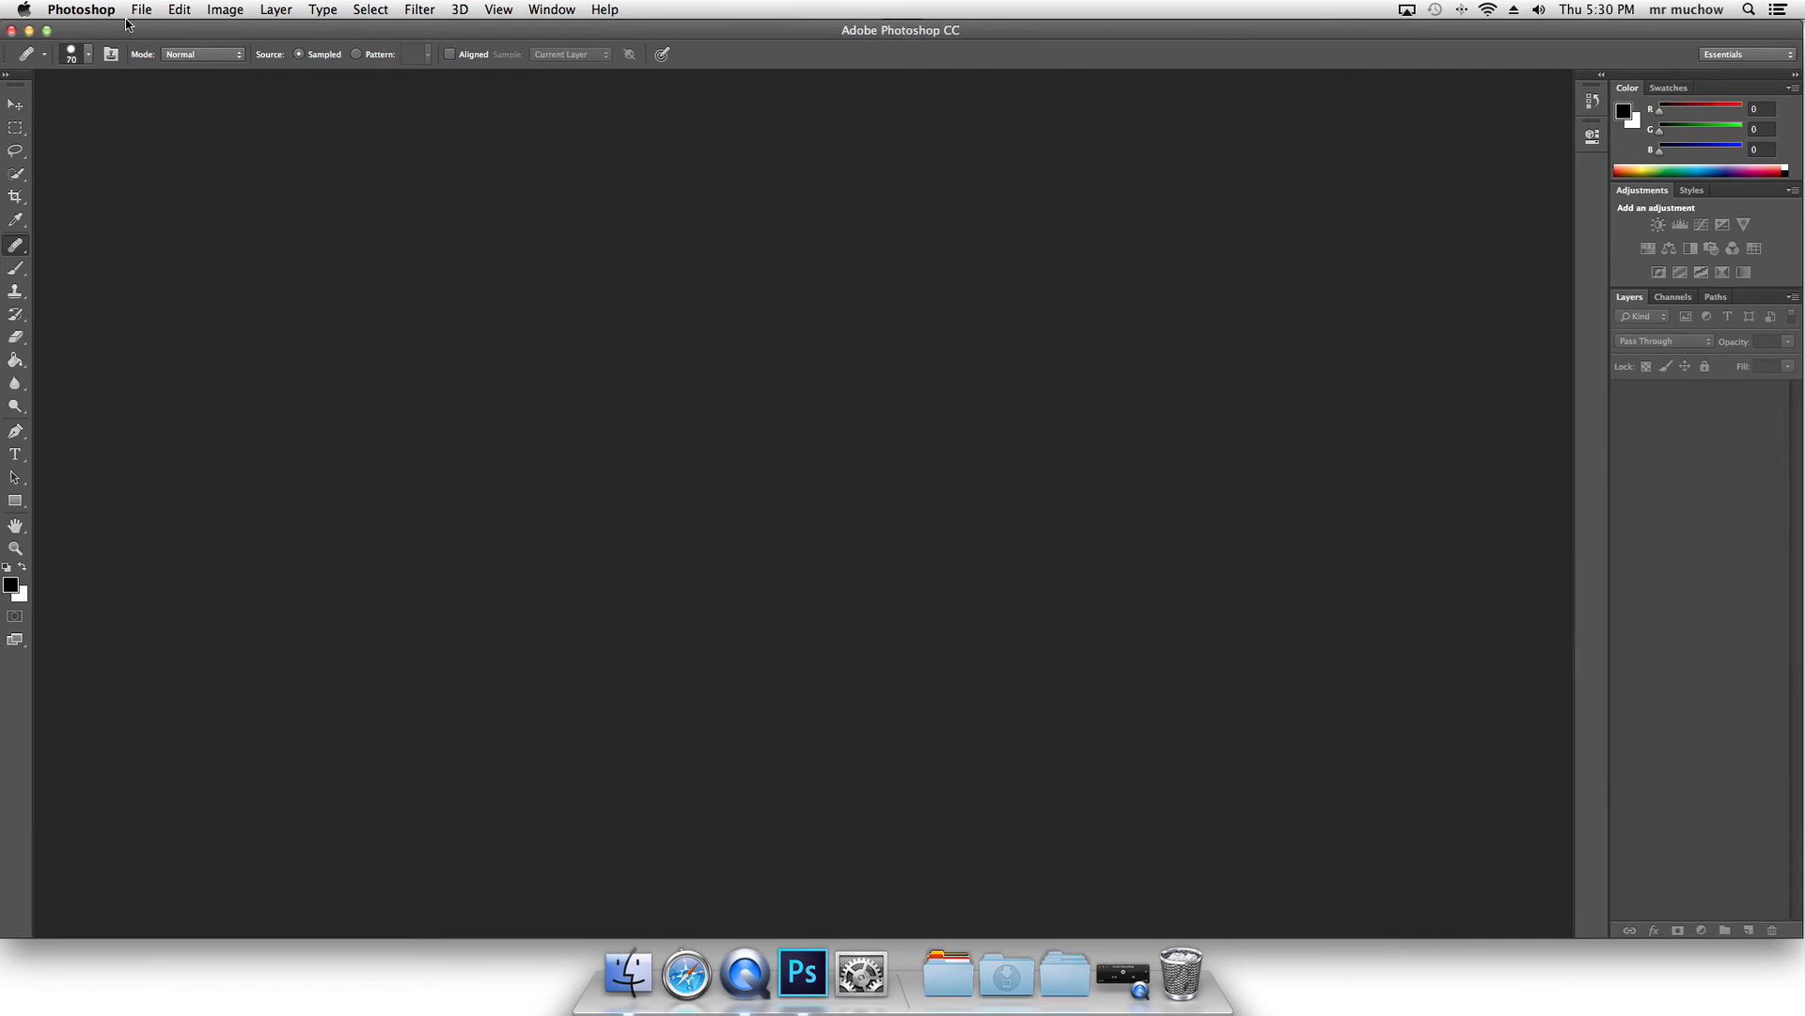
left_click(148, 13)
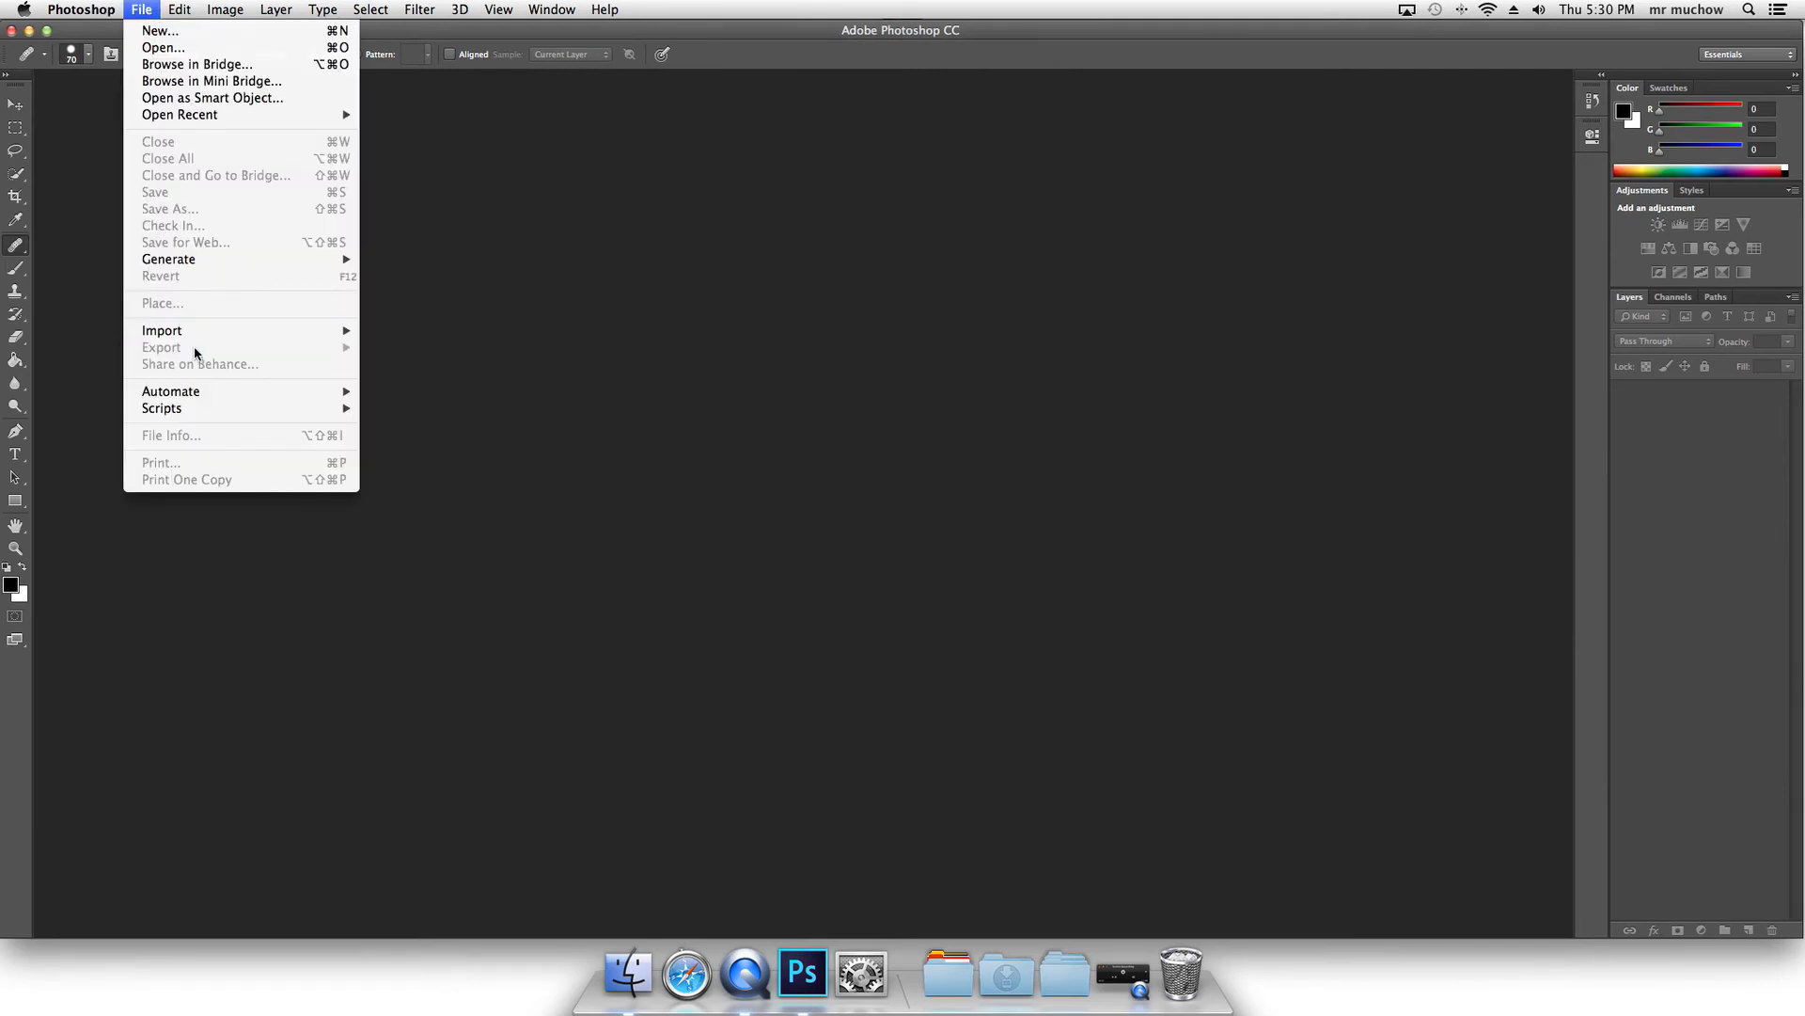
mouse_move(201, 410)
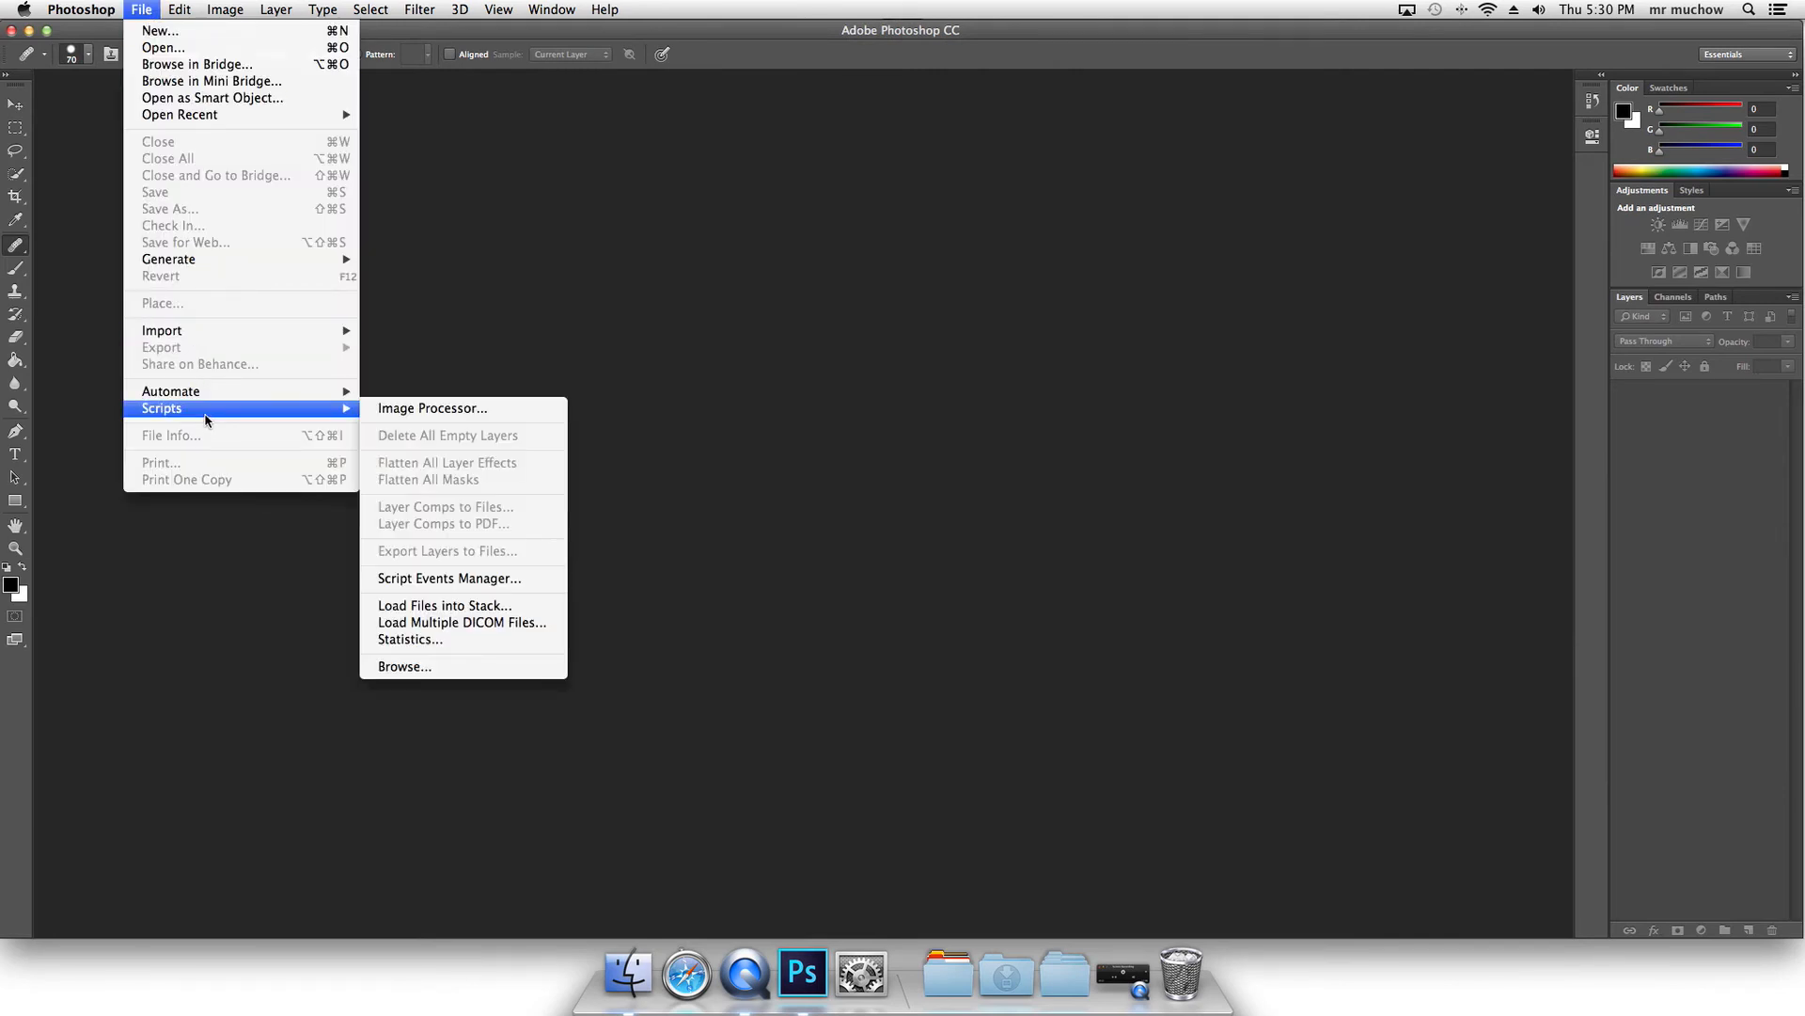
left_click(393, 410)
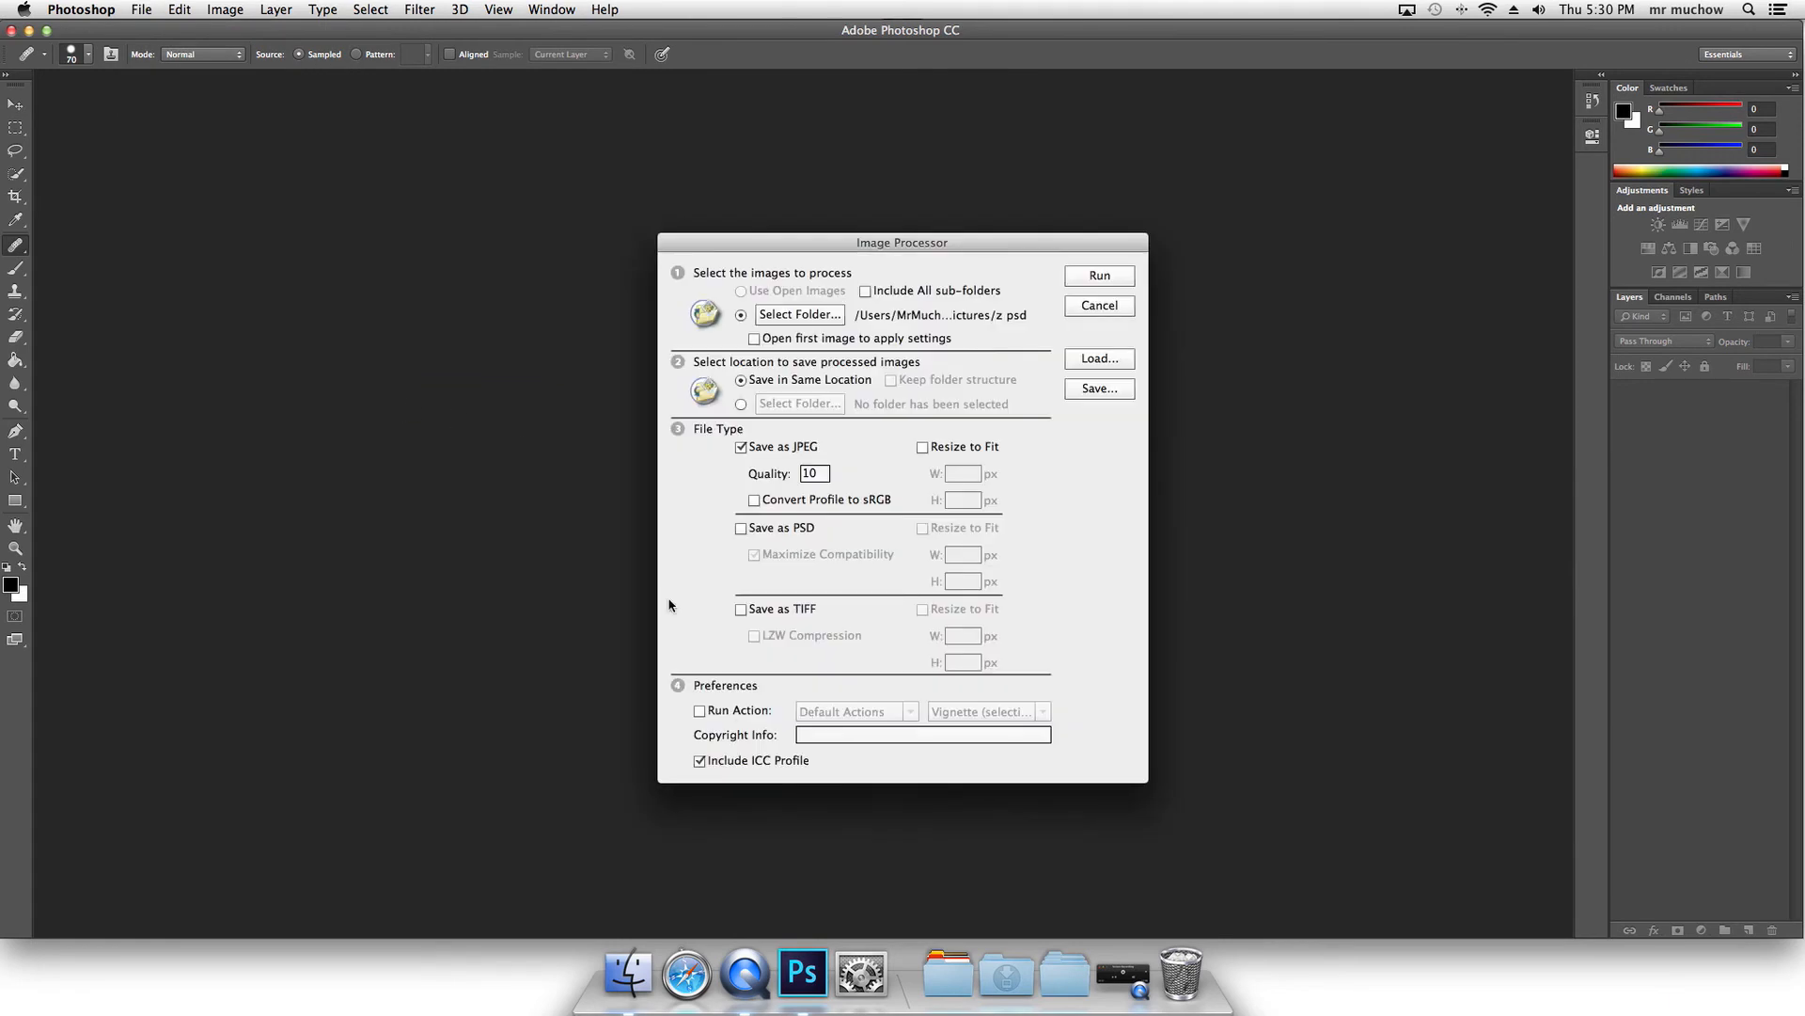
left_click(701, 711)
left_click(912, 717)
left_click(1089, 651)
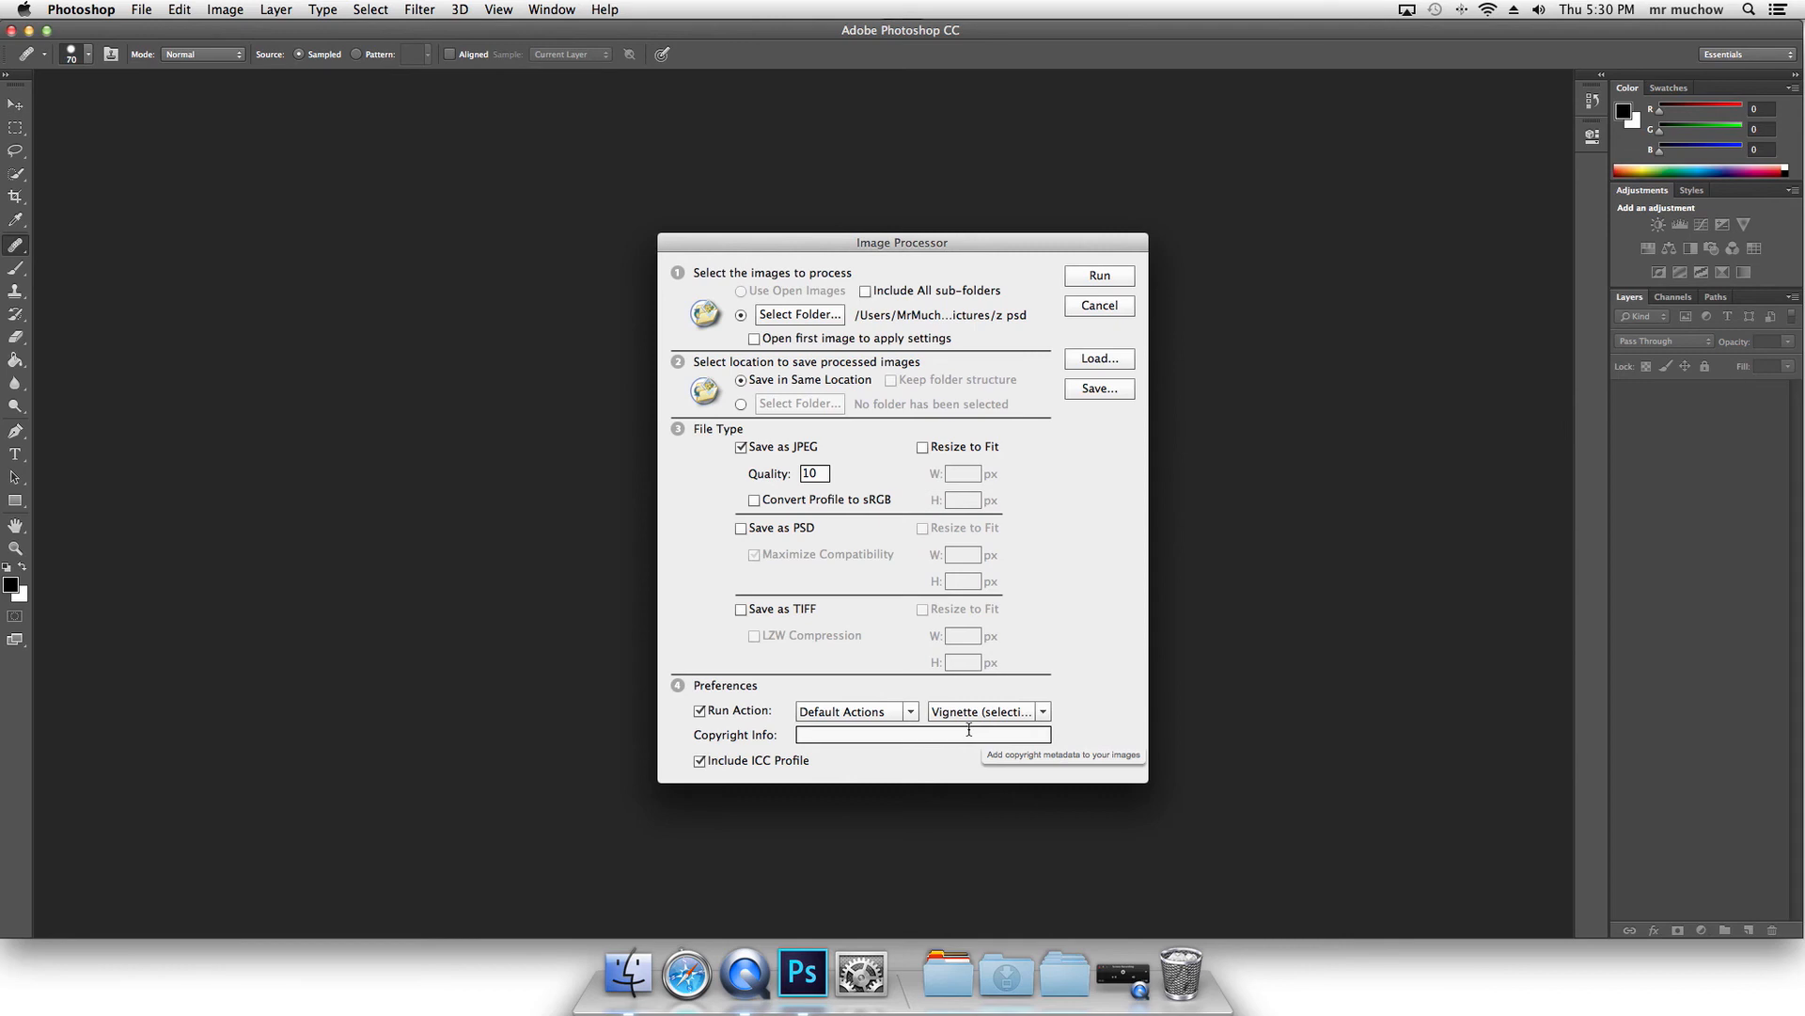
left_click(1121, 314)
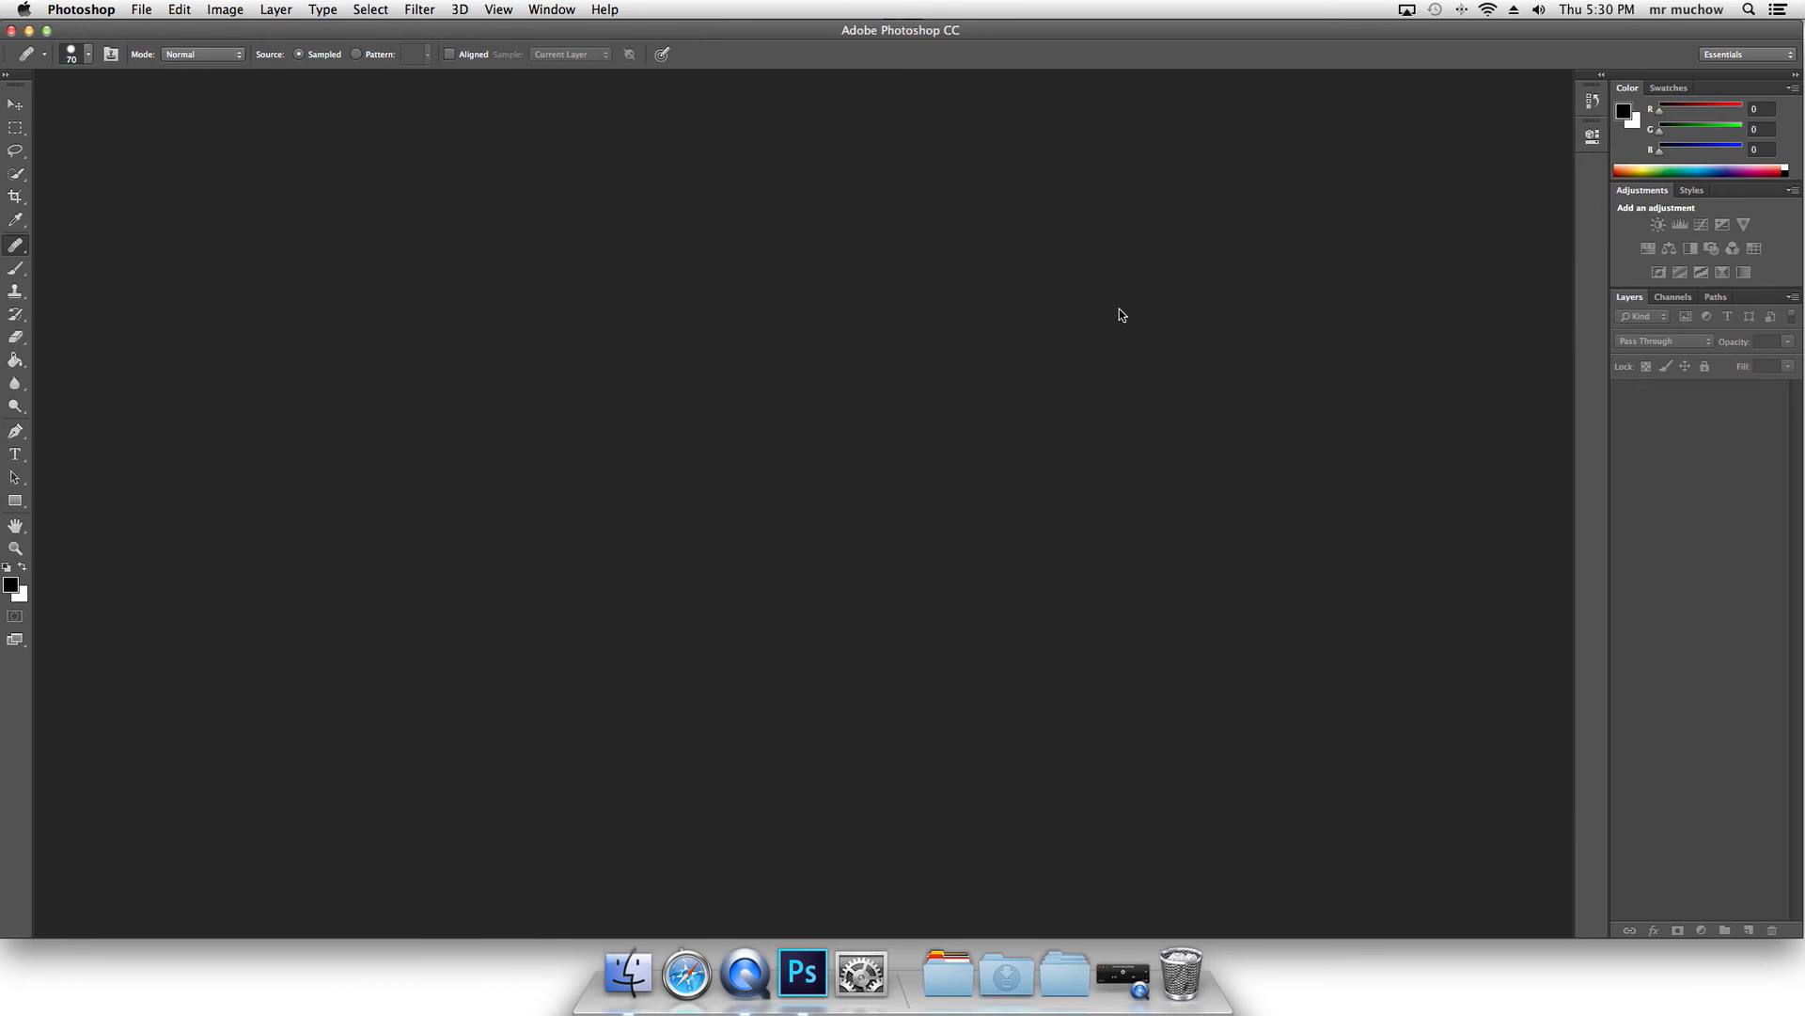
Step: Run the Image Processor on the Bar folder in Pictures to convert its raw files to JPEG
left_click(141, 12)
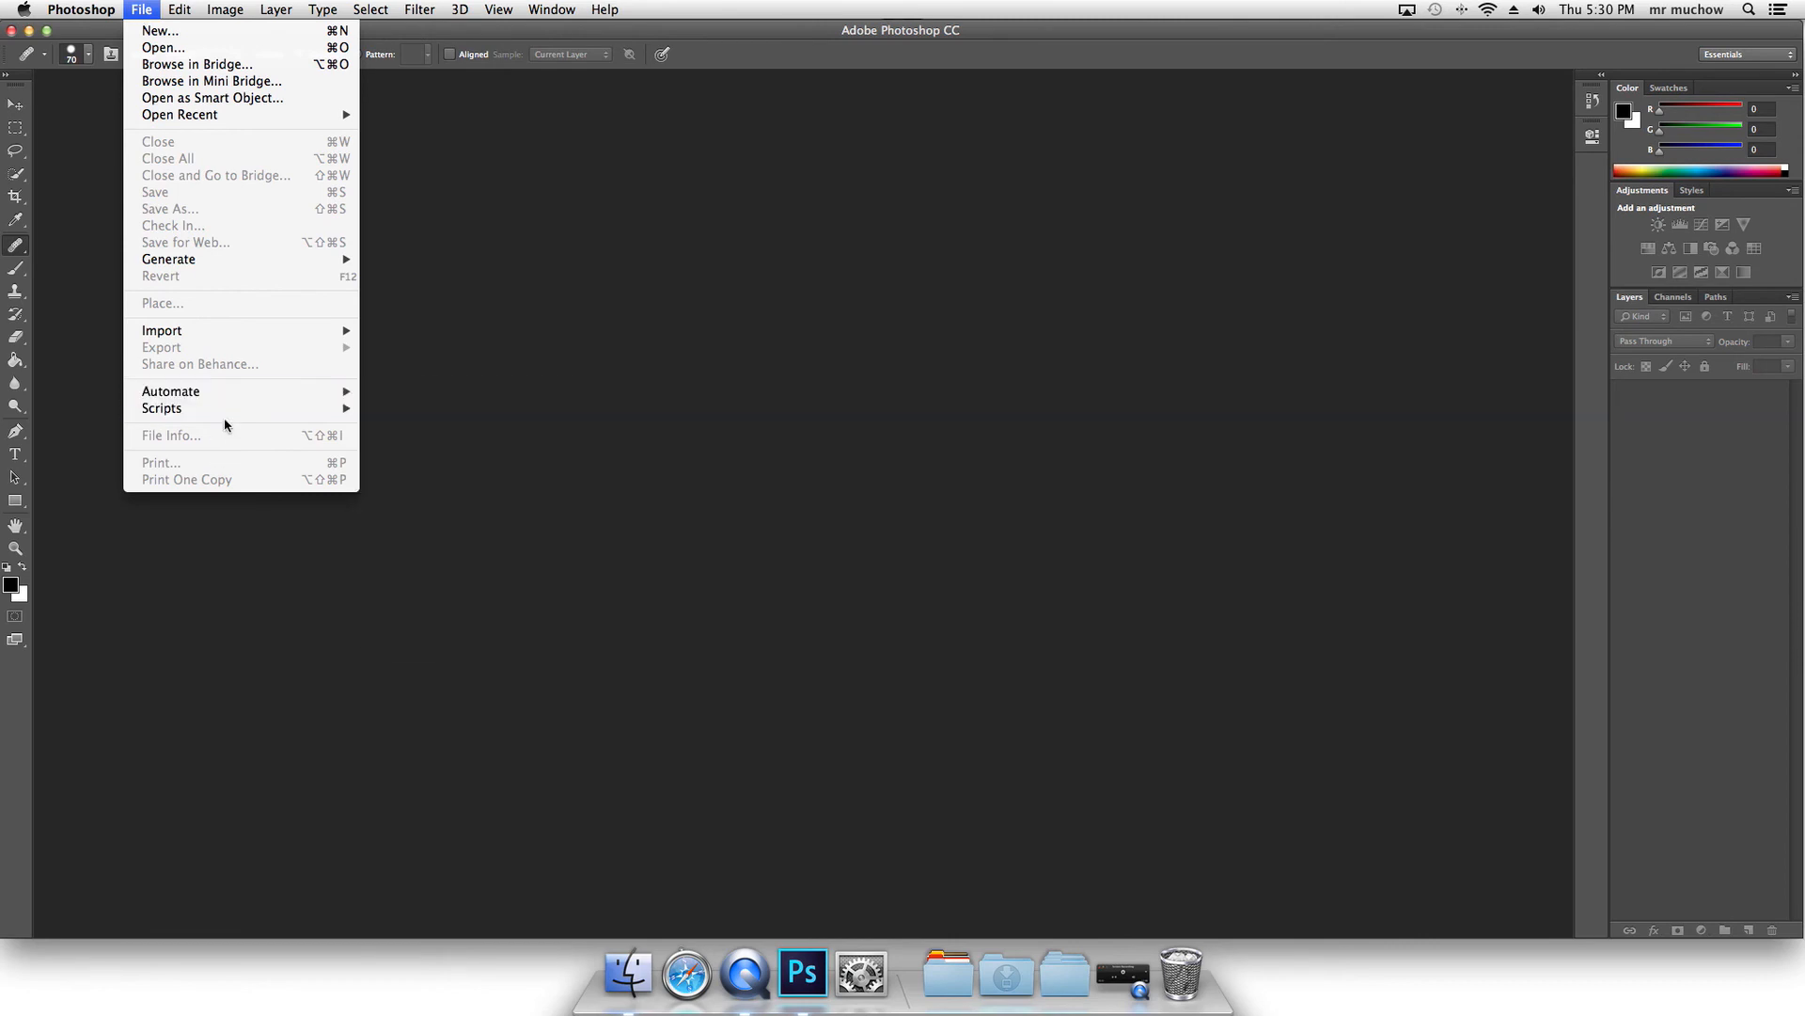
mouse_move(228, 408)
left_click(410, 408)
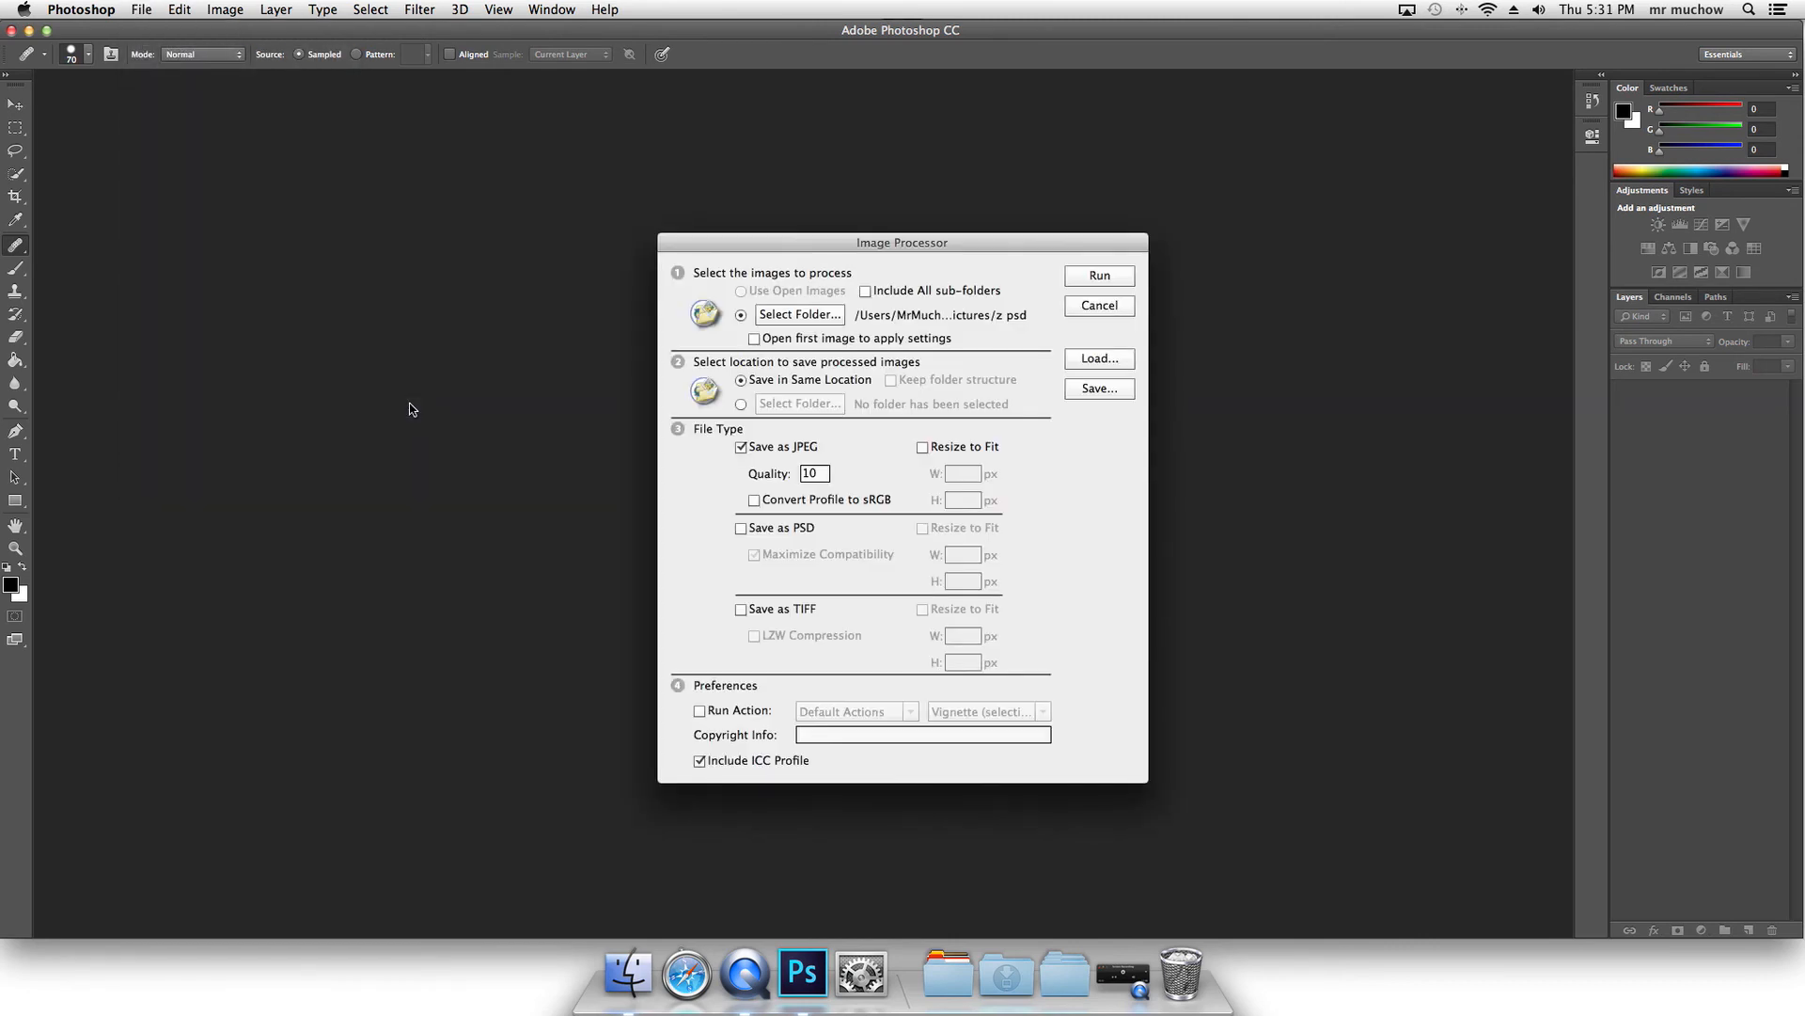
left_click(820, 316)
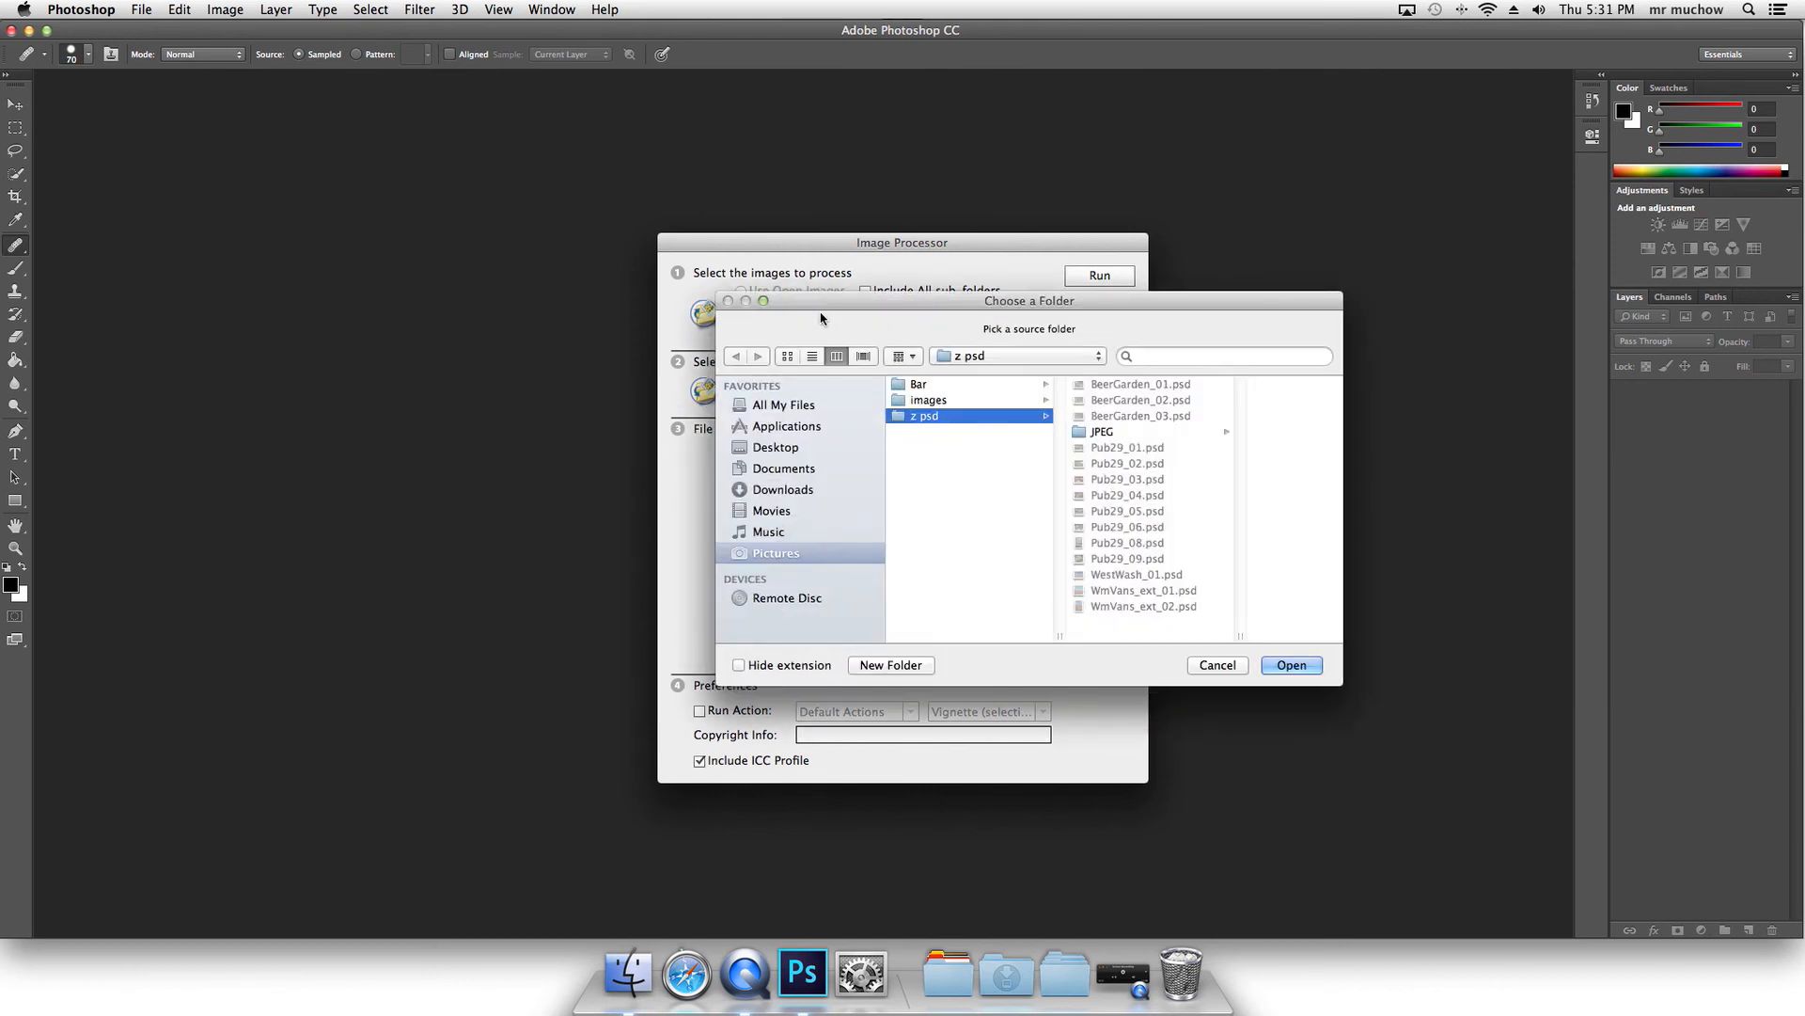
left_click(965, 388)
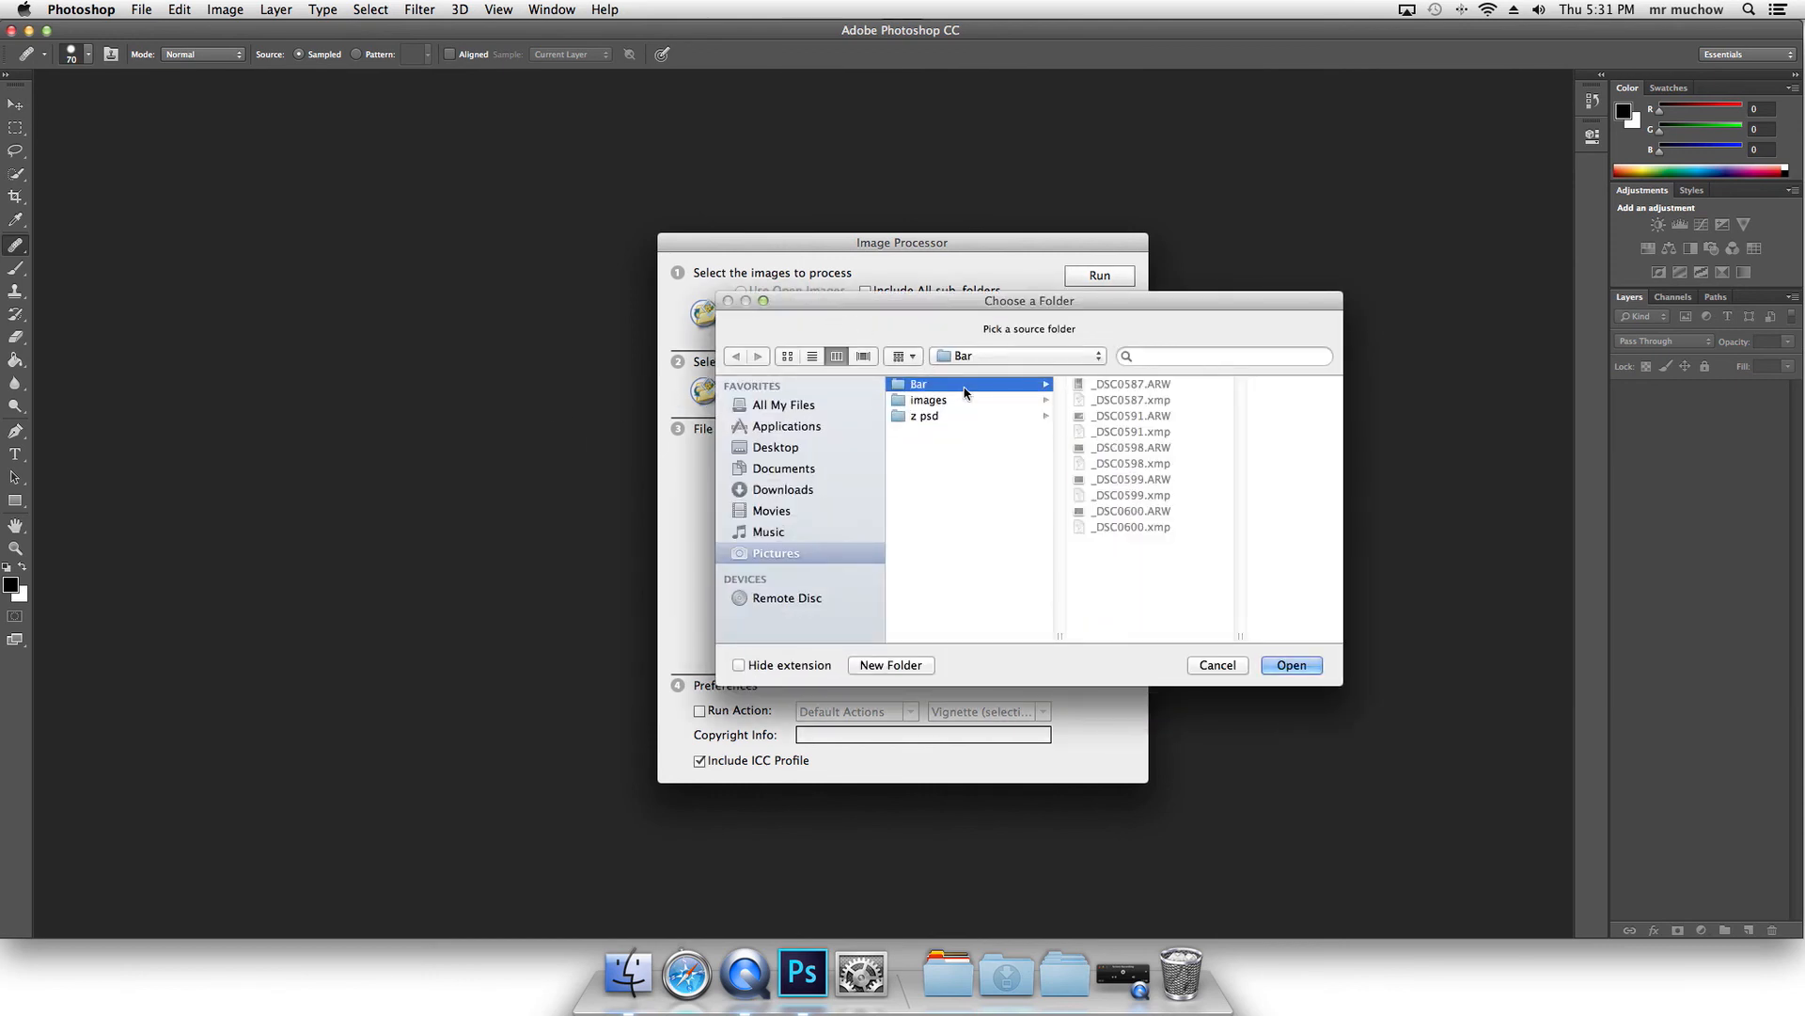
left_click(1292, 665)
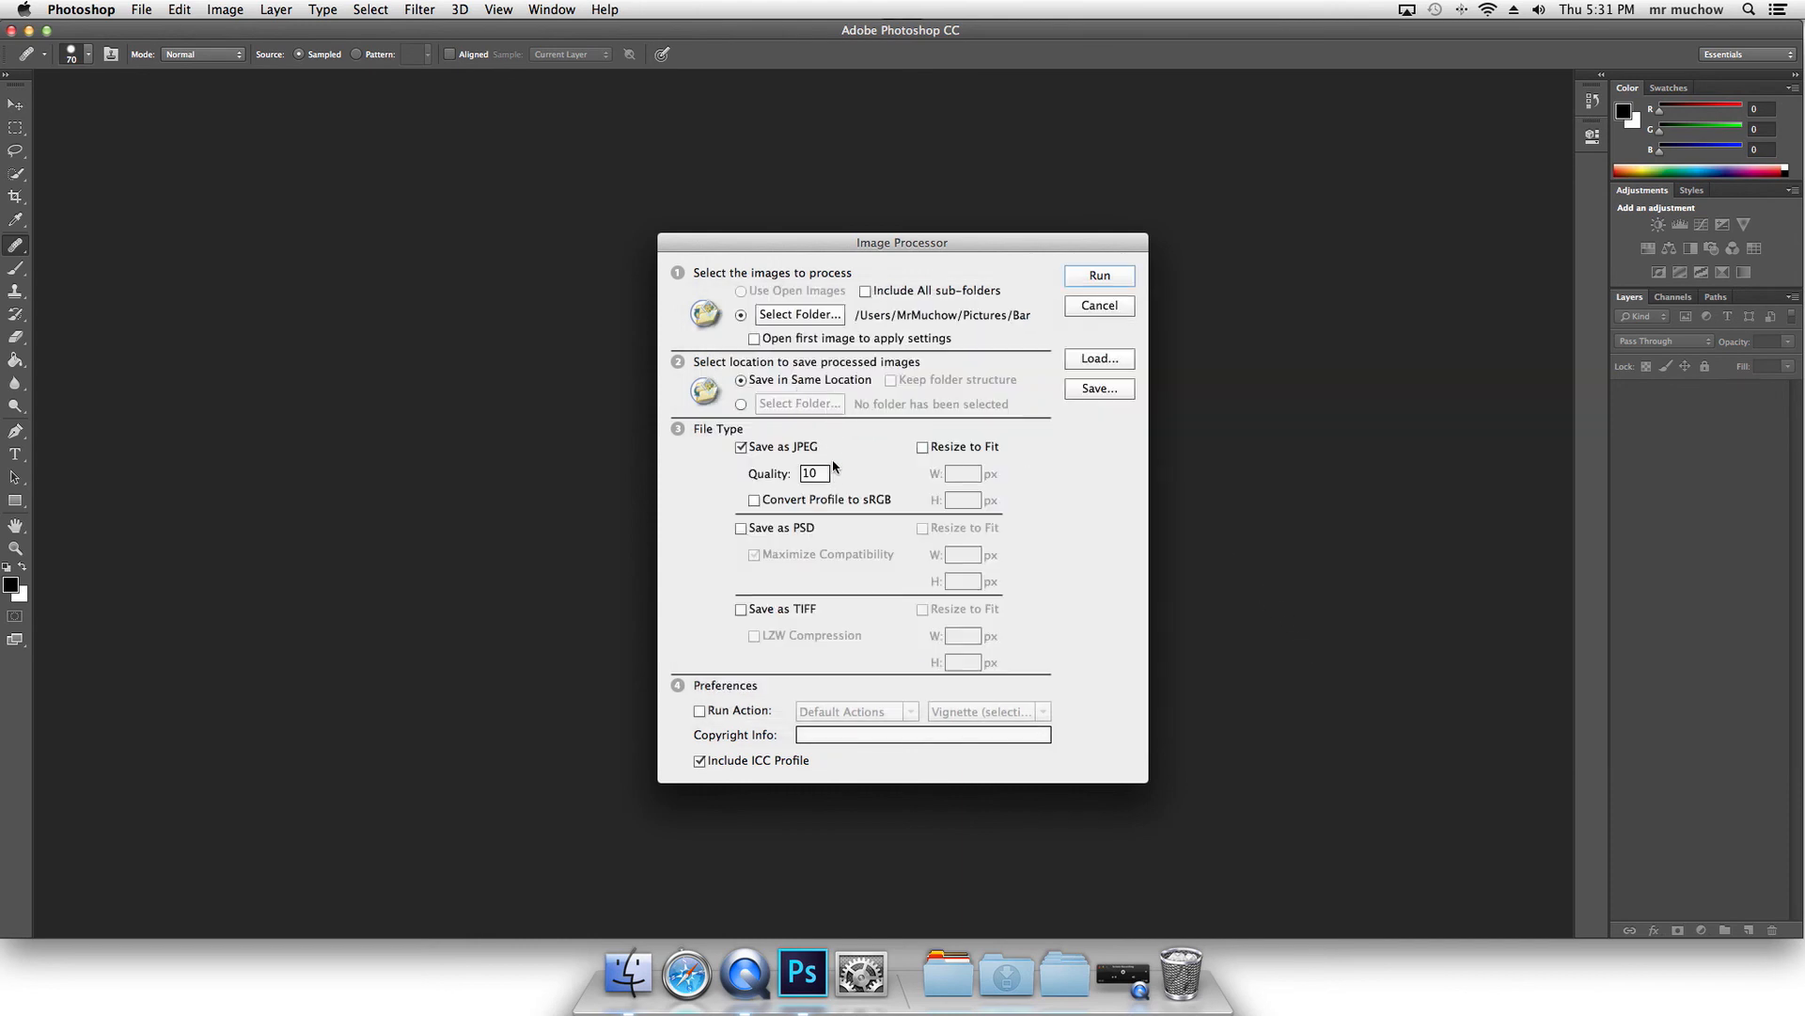
left_click(1100, 276)
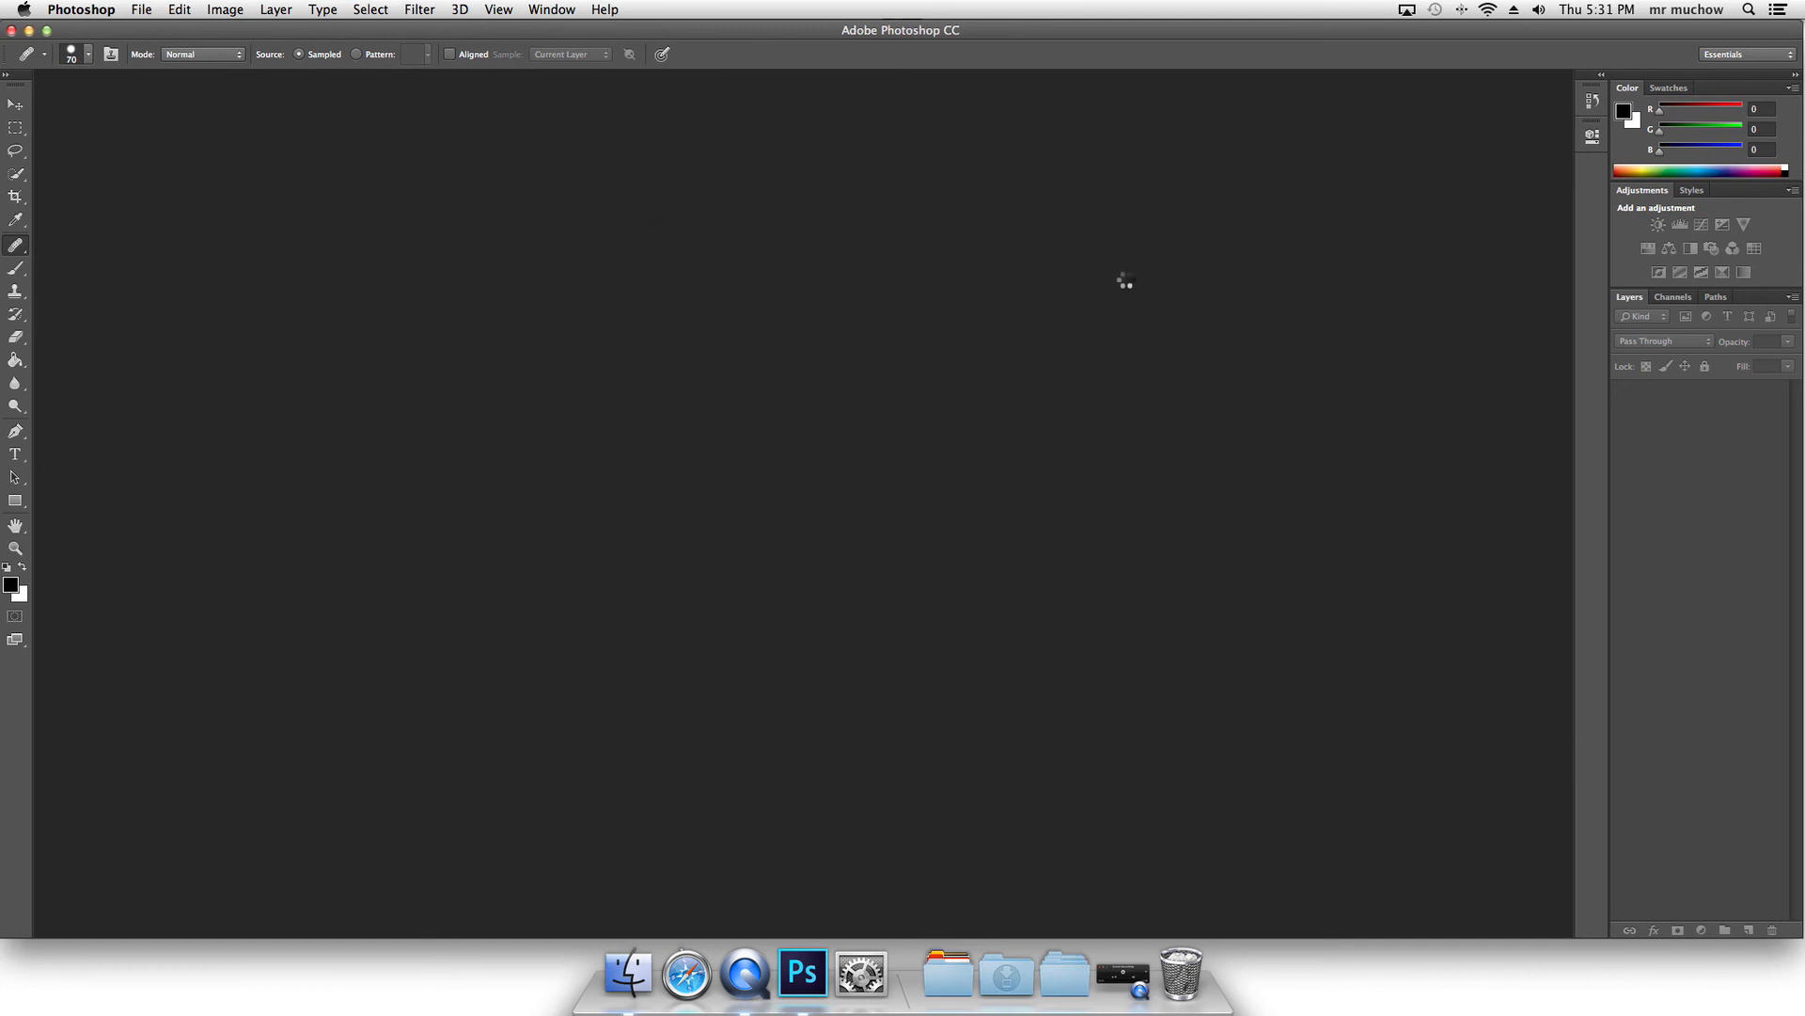